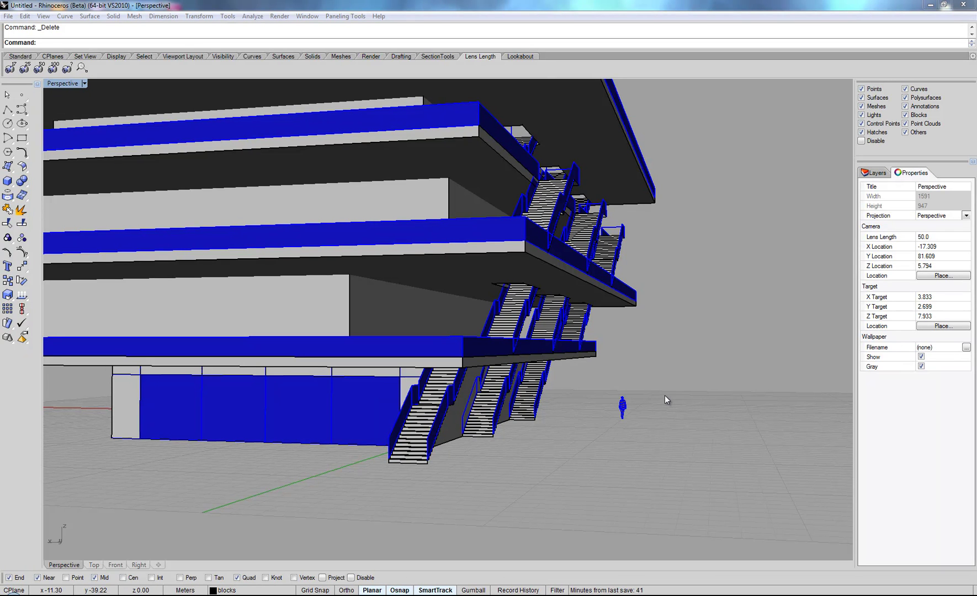
Start a helix in front of the building and set its vertical axis about 5.25 m high, up to the first-floor slab level
right_drag(664, 395, 543, 361)
scroll(584, 365, down, 6)
scroll(524, 320, up, 6)
right_drag(485, 352, 475, 398)
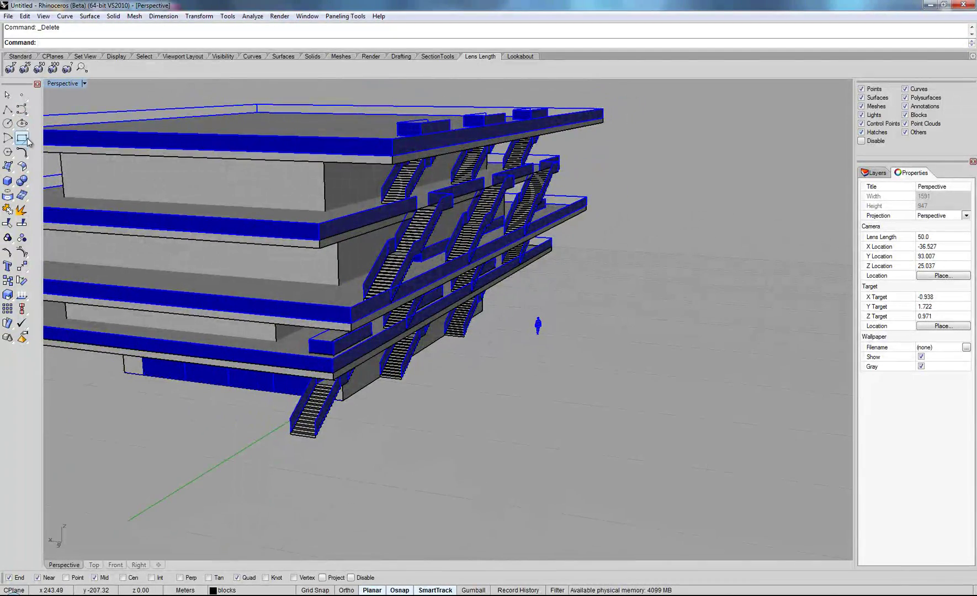
click(23, 112)
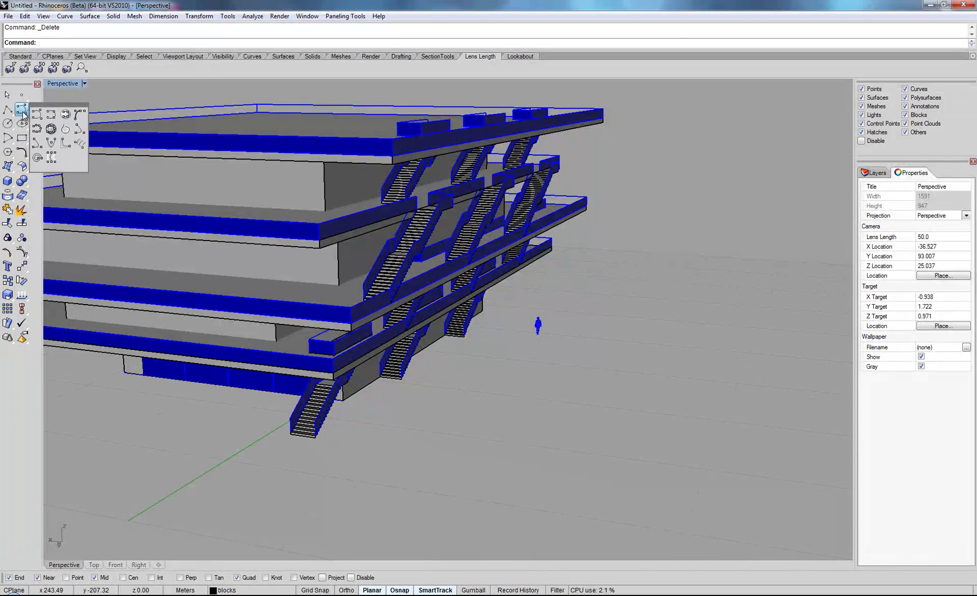
click(80, 144)
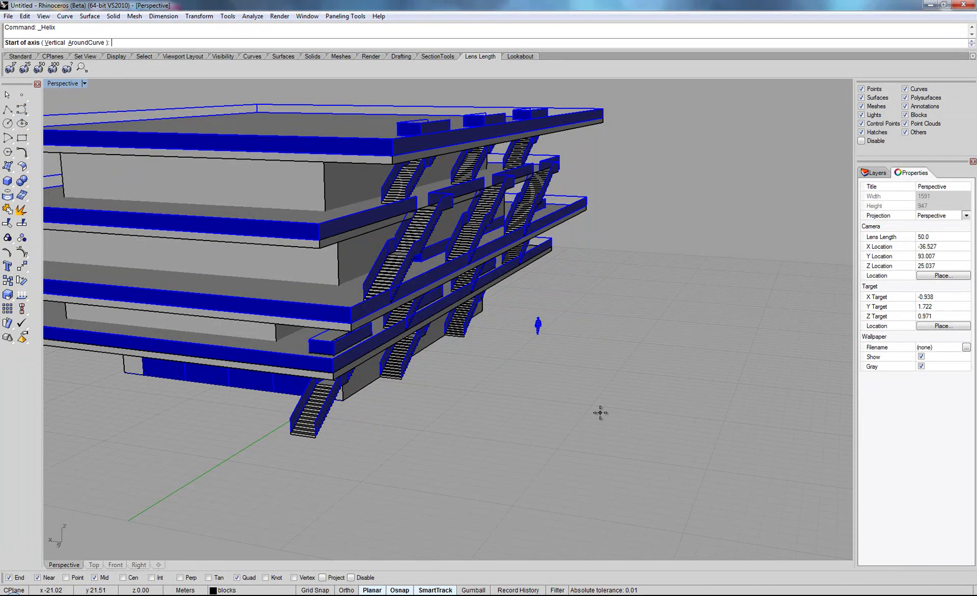
key(F7)
double_click(69, 84)
scroll(225, 425, down, 10)
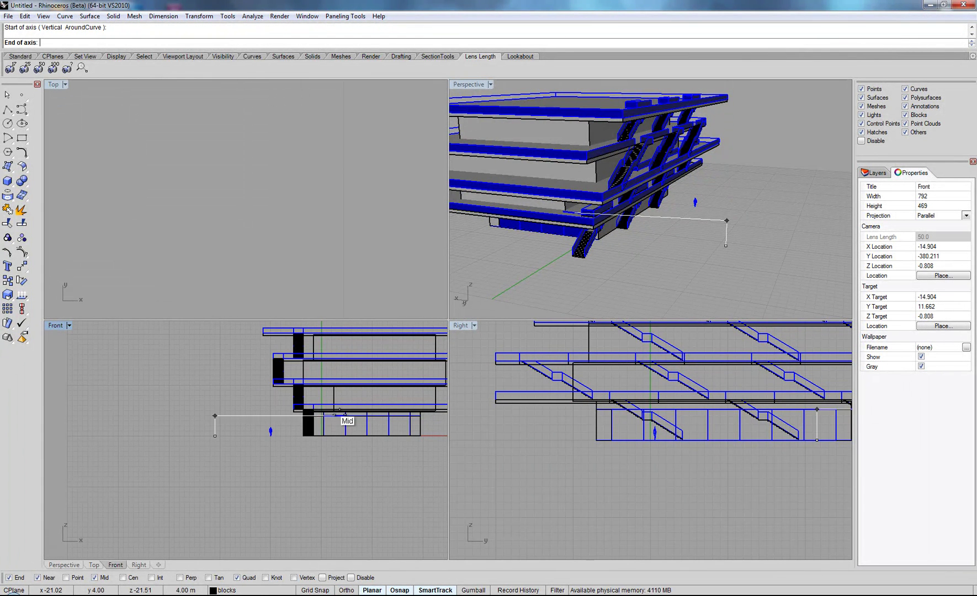
scroll(359, 403, up, 6)
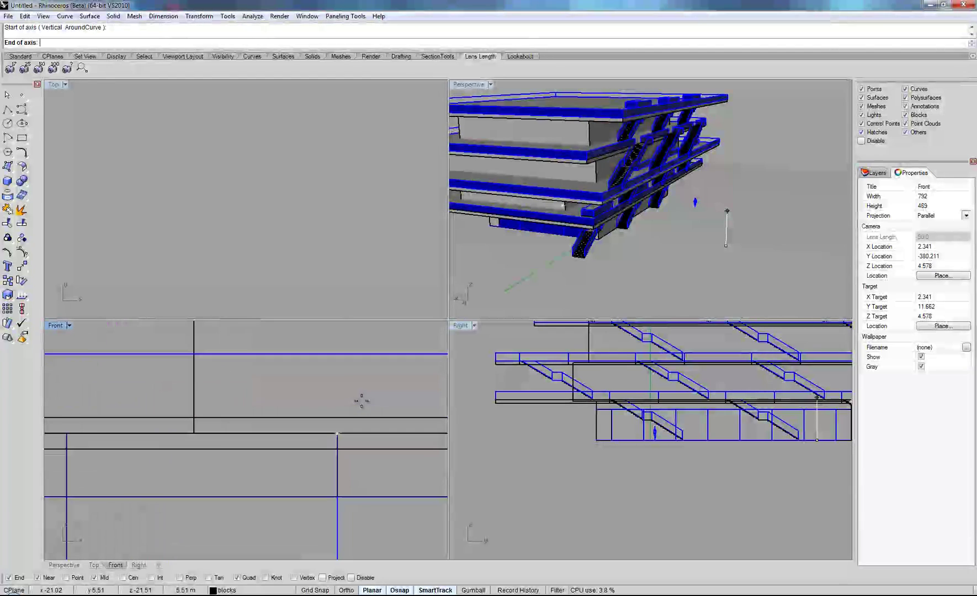
click(352, 415)
scroll(362, 414, down, 5)
scroll(273, 409, up, 8)
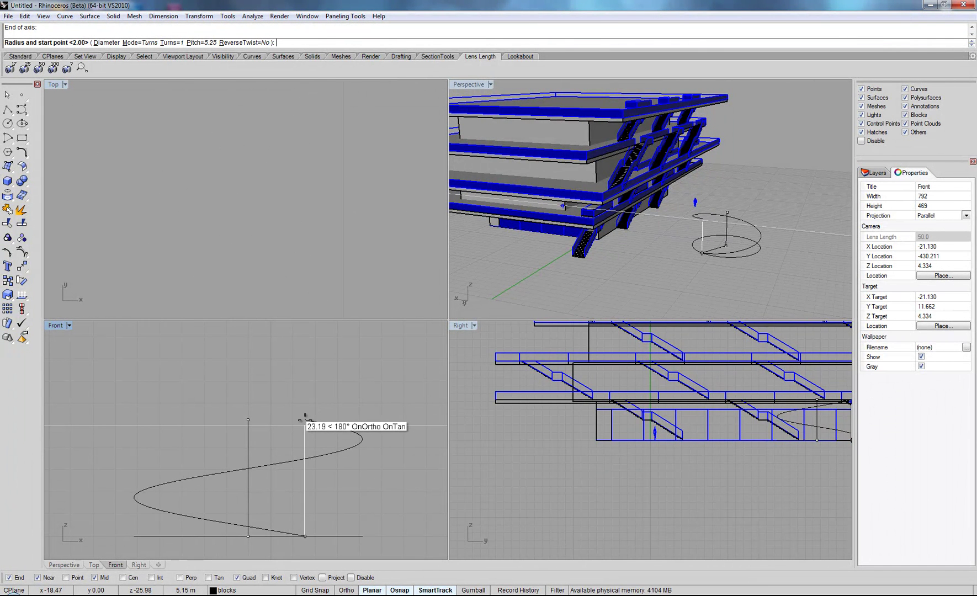
Set the helix radius to 2 m and place its start point square to the axis, completing a one-turn helix
text(2)
key(Return)
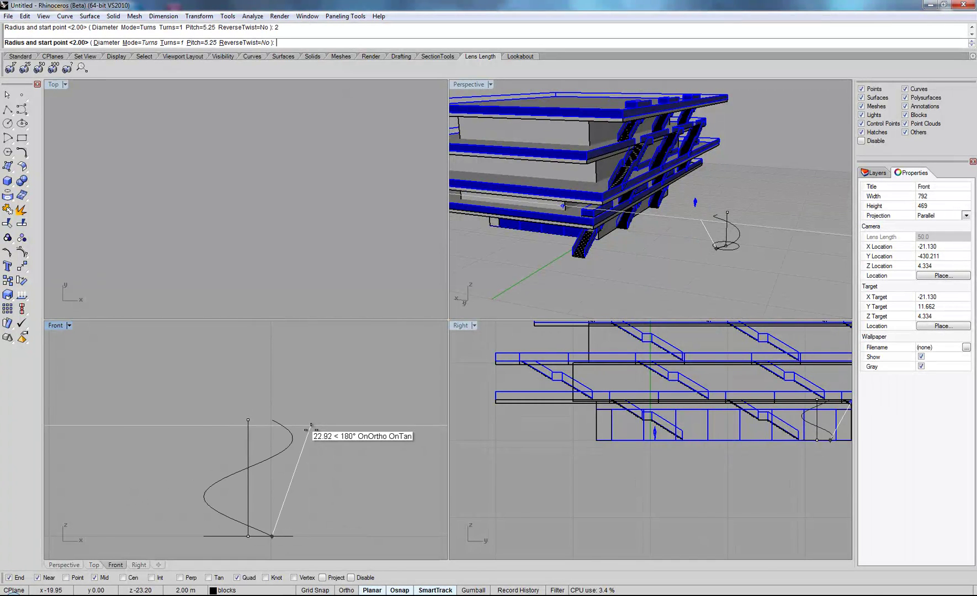
right_drag(735, 256, 671, 150)
scroll(713, 238, up, 9)
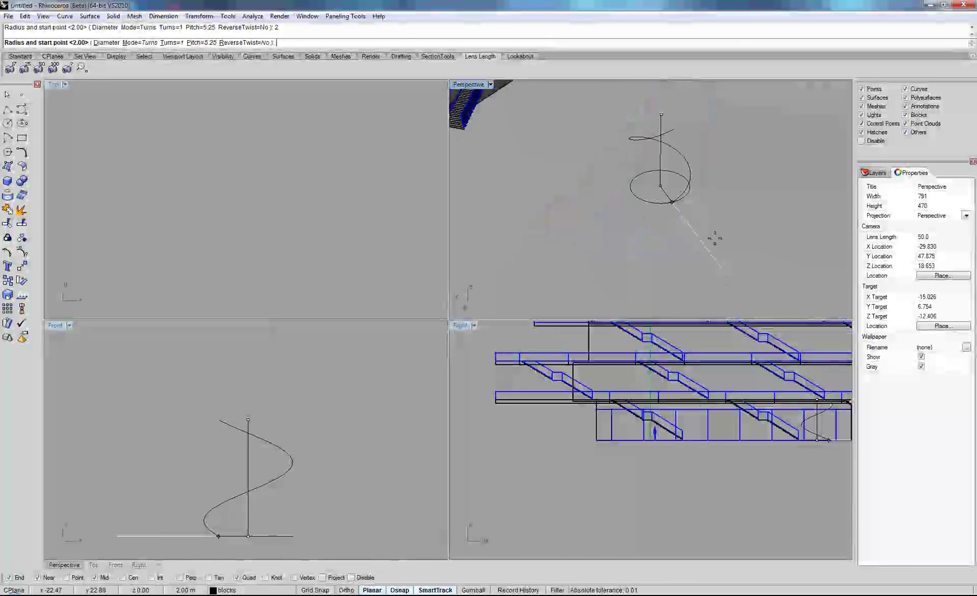
scroll(662, 165, down, 3)
key(F8)
shift+click(702, 199)
scroll(706, 213, down, 10)
right_drag(705, 215, 728, 150)
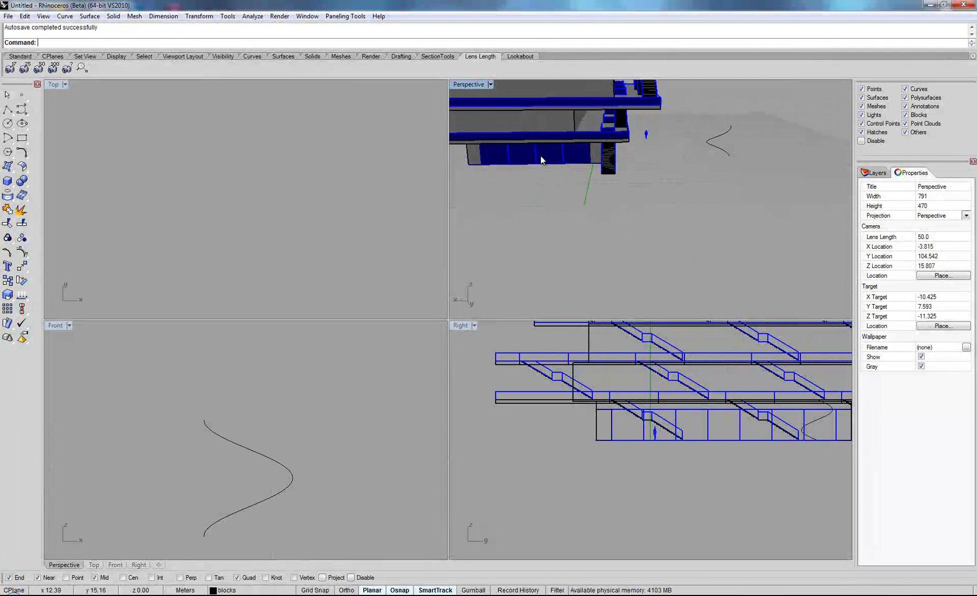
Start a polyline at the helix's lower end with a vertical riser segment 0.2 m high
double_click(476, 84)
right_drag(569, 179, 473, 284)
shift+right_drag(676, 311, 530, 316)
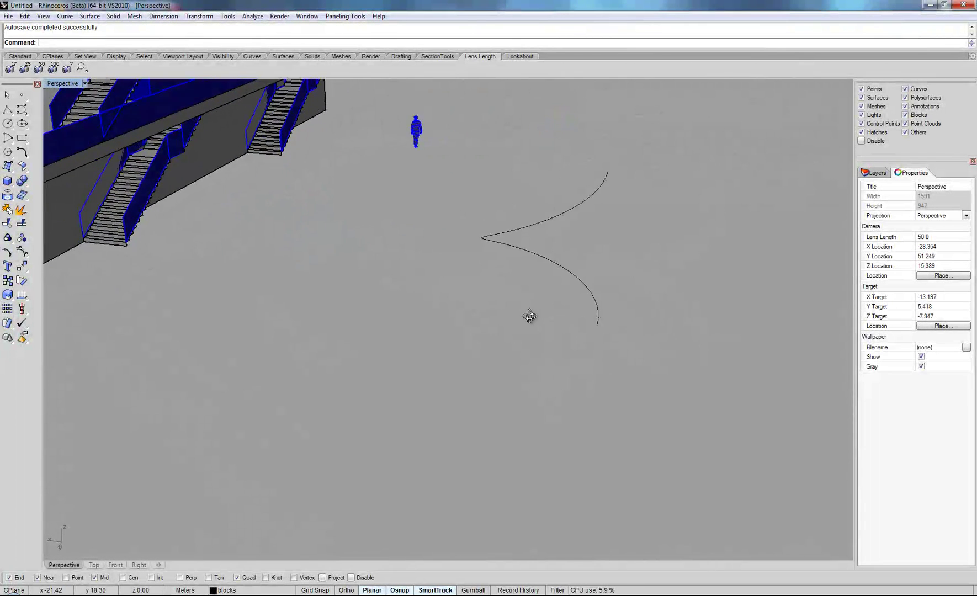
scroll(634, 262, up, 7)
right_drag(543, 265, 554, 292)
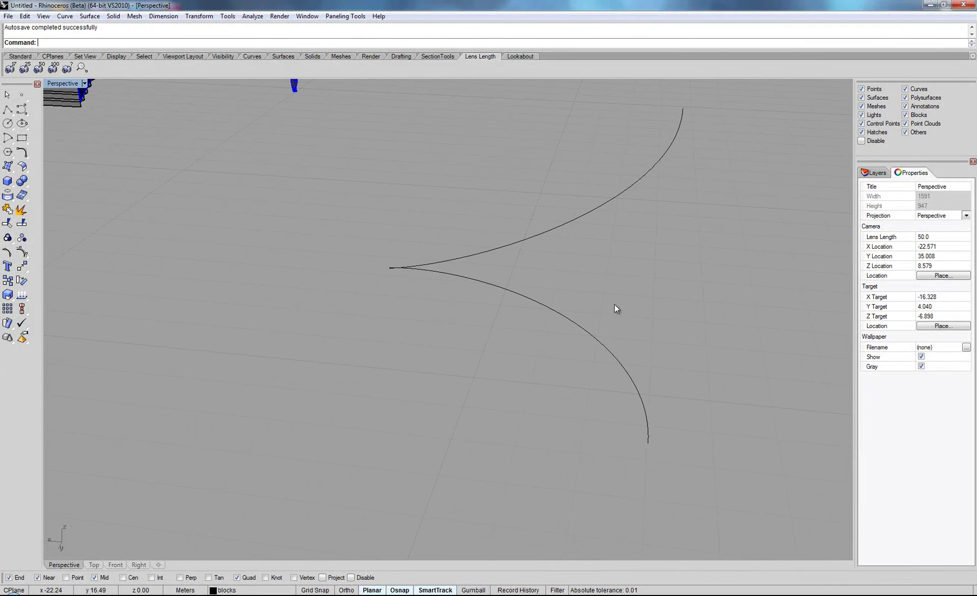
click(8, 110)
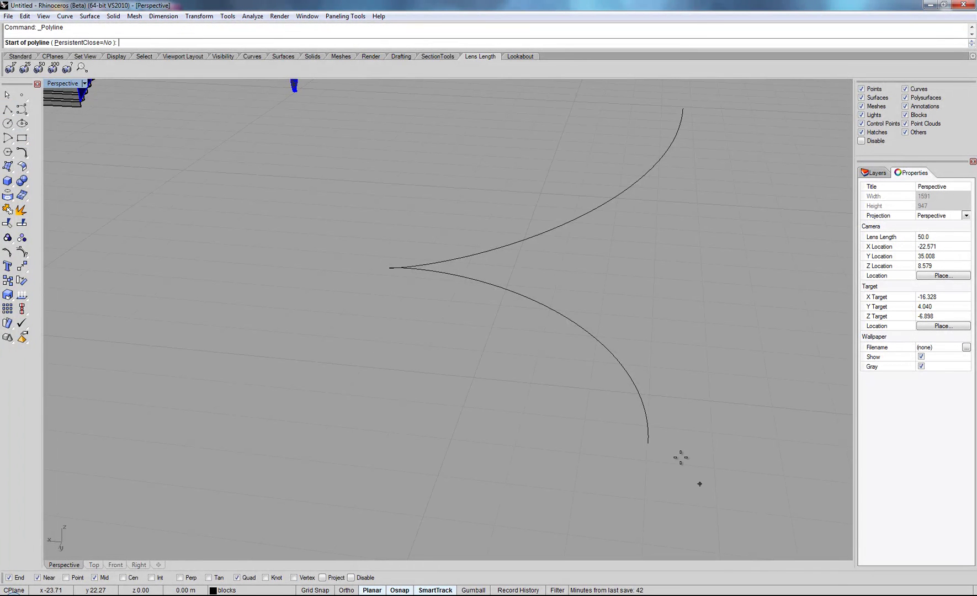
click(649, 443)
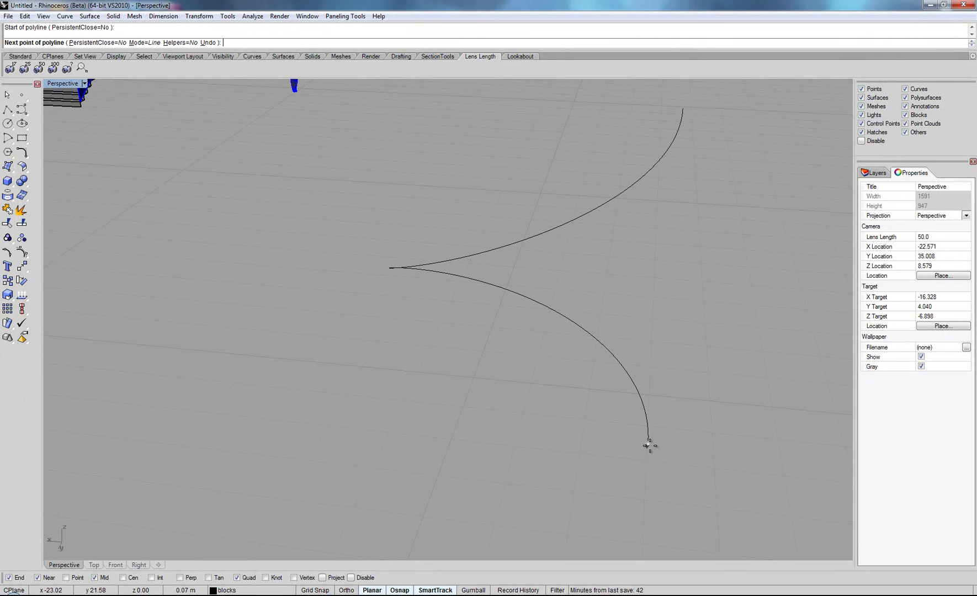
double_click(58, 83)
right_drag(249, 460, 268, 462)
scroll(265, 464, up, 2)
key(shift)
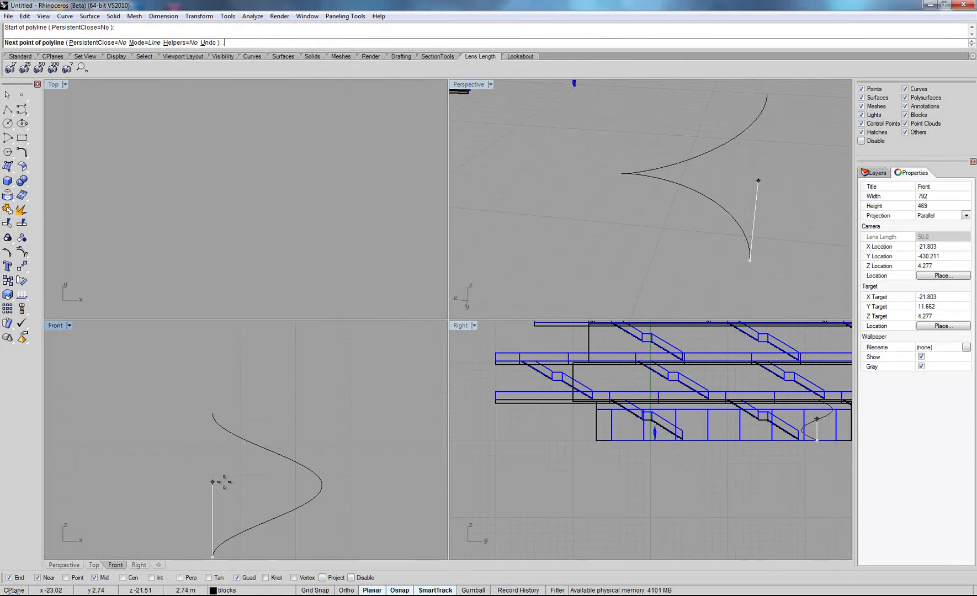
key(Return)
click(224, 482)
Add a tread segment from the top of the riser to the helix curve and finish the polyline
right_drag(764, 259, 557, 250)
scroll(556, 252, up, 6)
shift+scroll(624, 257, down, 5)
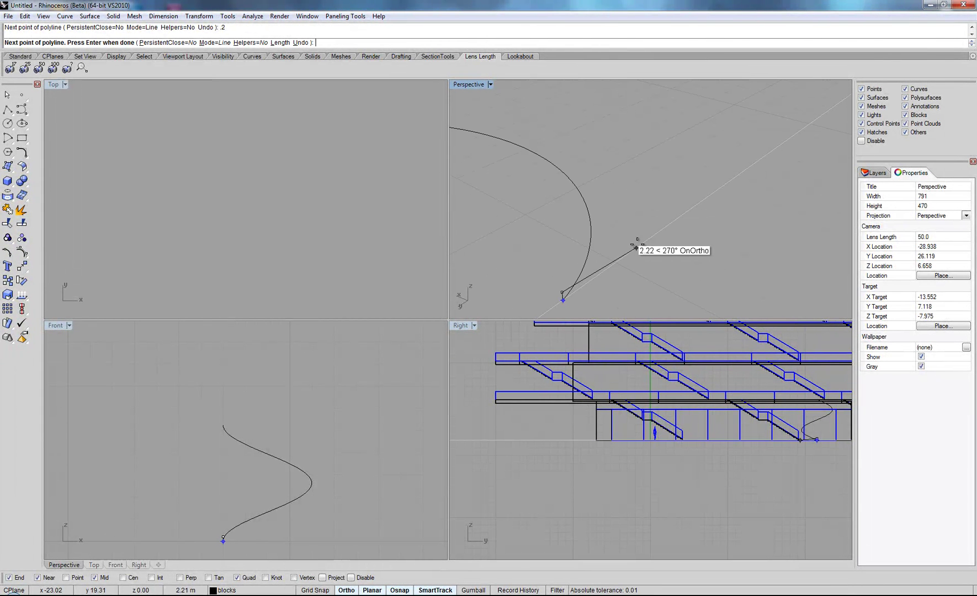
mouse_move(632, 246)
right_down()
mouse_move(595, 292)
mouse_move(614, 243)
right_up()
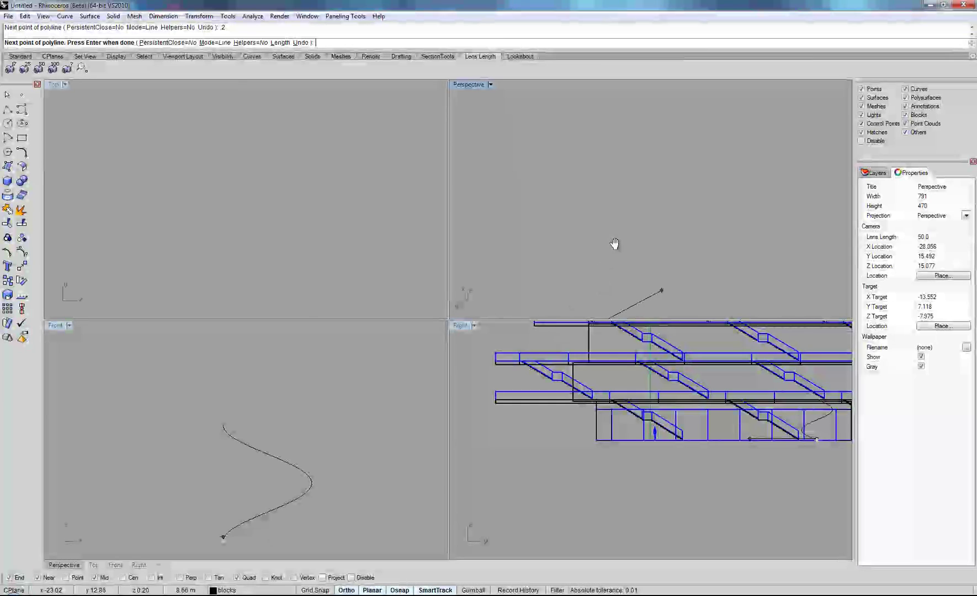
double_click(469, 84)
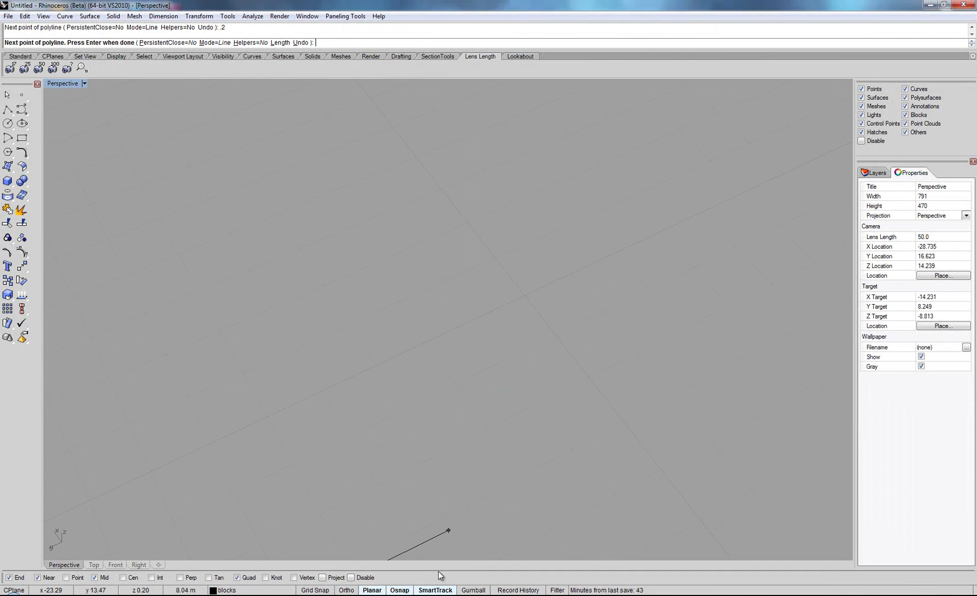
shift+right_drag(472, 500, 594, 298)
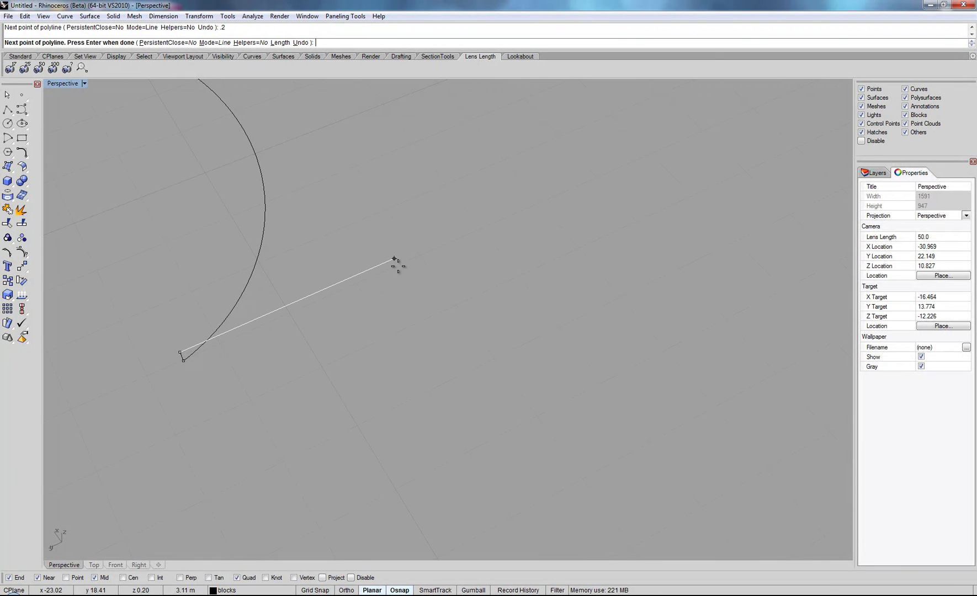
key(Return)
key(Return)
Extrude the riser-and-tread polyline by a distance of -2 with ExtrudeCrv
right_drag(261, 396, 441, 360)
click(398, 312)
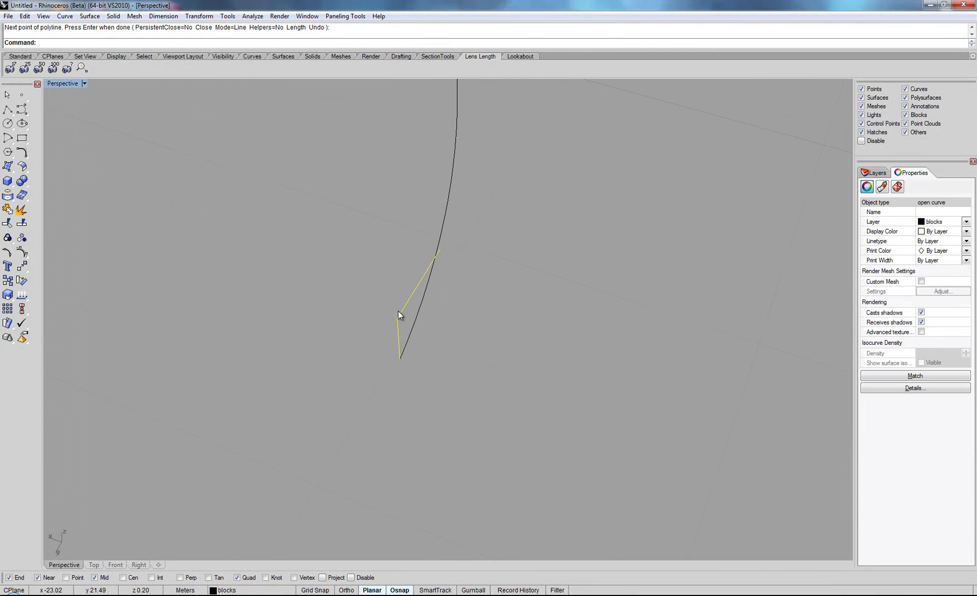
text(ExtrudeCrv)
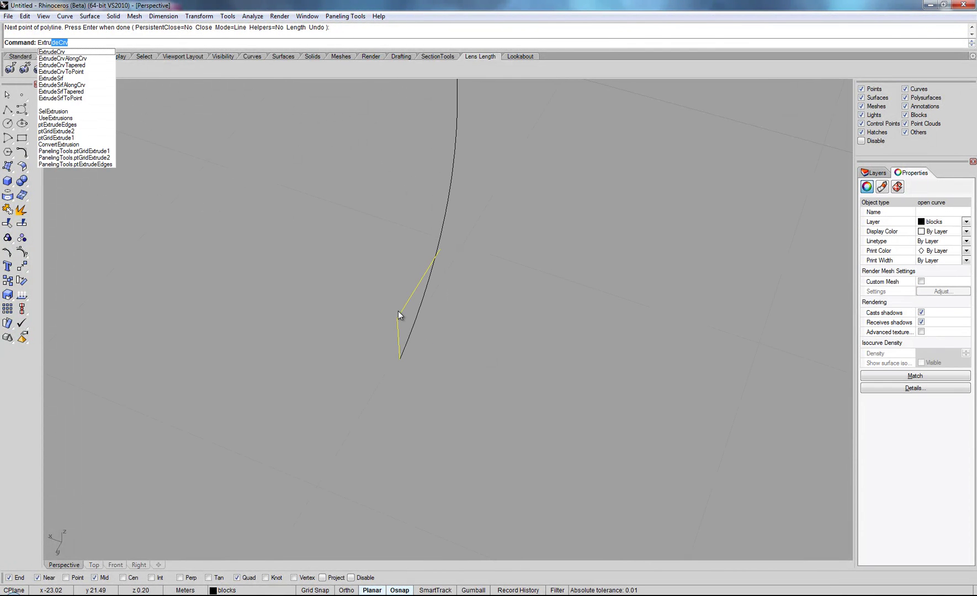
key(Return)
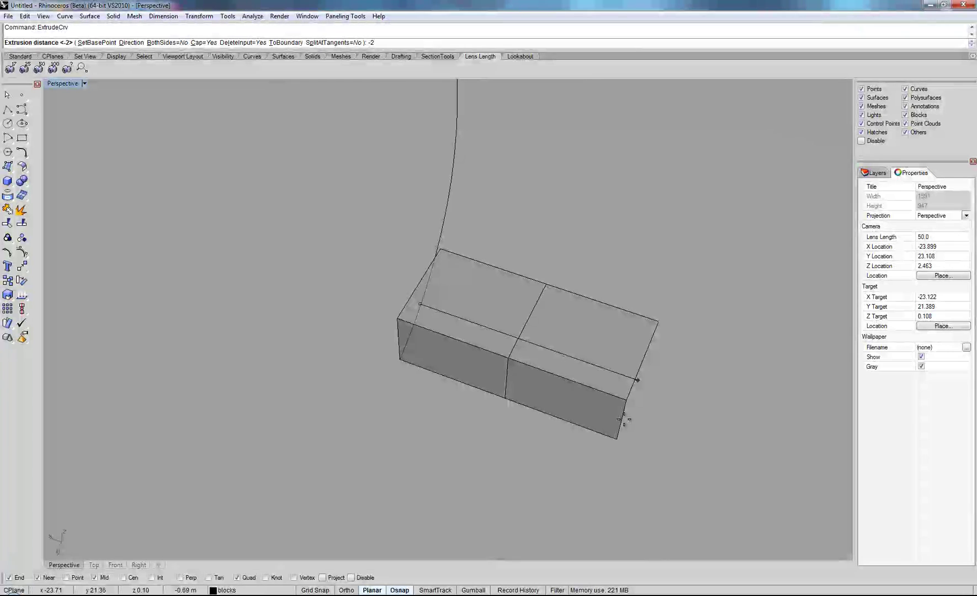
key(Return)
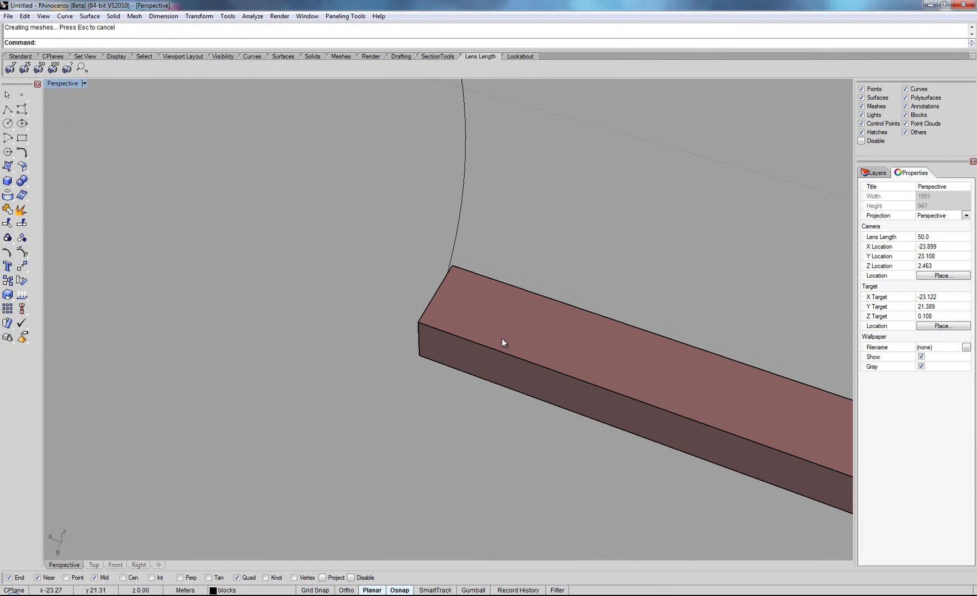
Flip the surface direction of the extruded stair step
click(592, 384)
text(Flip)
key(Return)
Turn off the surface isocurve display for the extruded stair step and deselect it
scroll(475, 339, down, 8)
right_drag(468, 363, 563, 370)
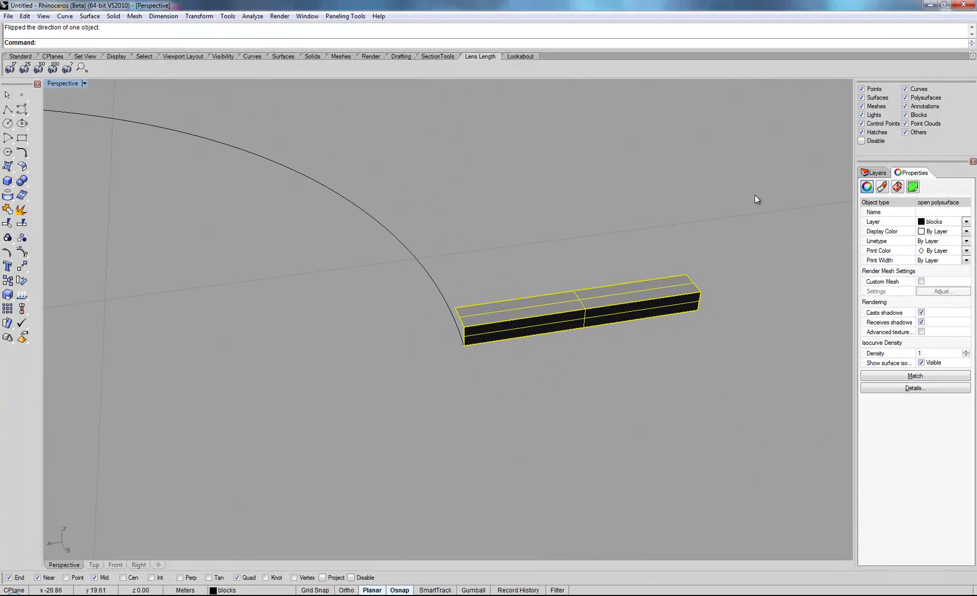
click(876, 173)
click(910, 173)
click(922, 363)
click(749, 382)
Try to array the stair step along the helix with ArrayCrv, using 0.38 between items and Roadlike orientation, and undo it
right_drag(750, 381, 525, 458)
scroll(509, 419, up, 4)
right_drag(509, 419, 550, 414)
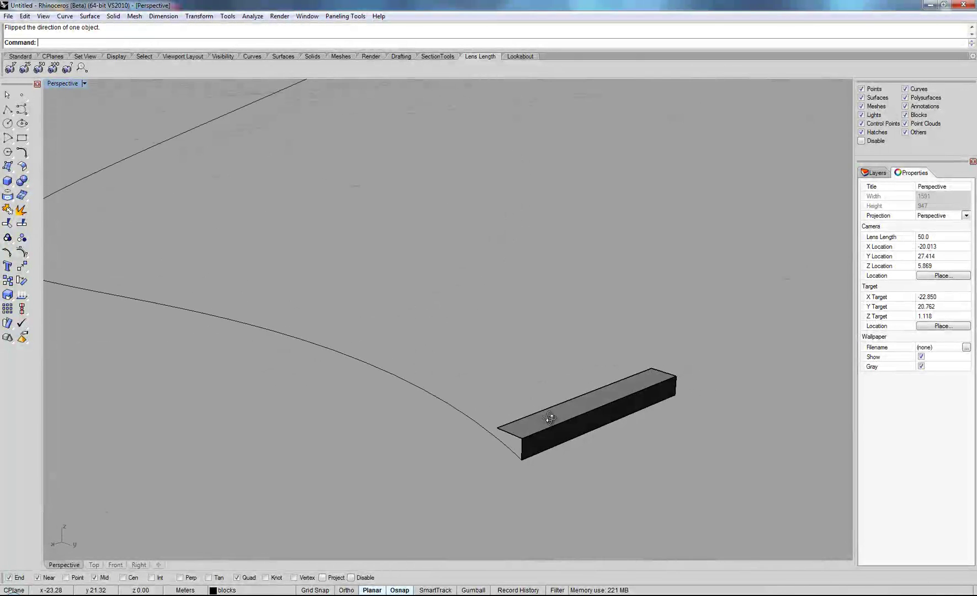
scroll(520, 449, up, 5)
click(536, 432)
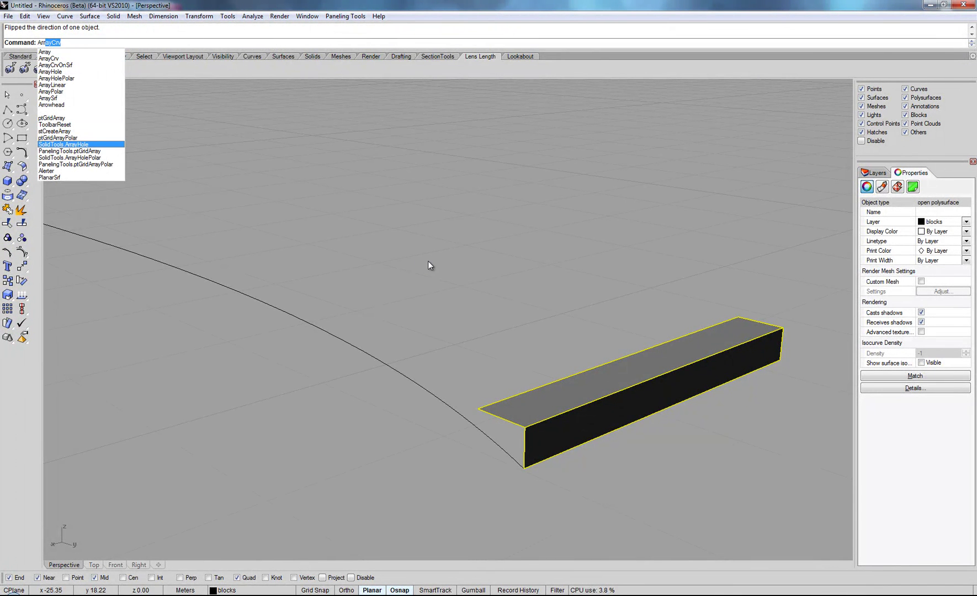
key(Return)
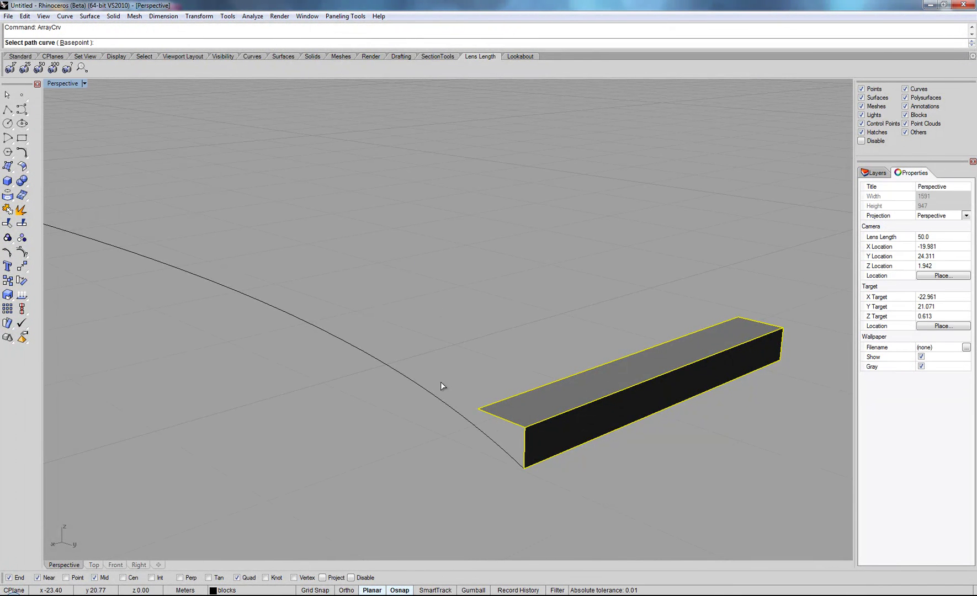
click(503, 448)
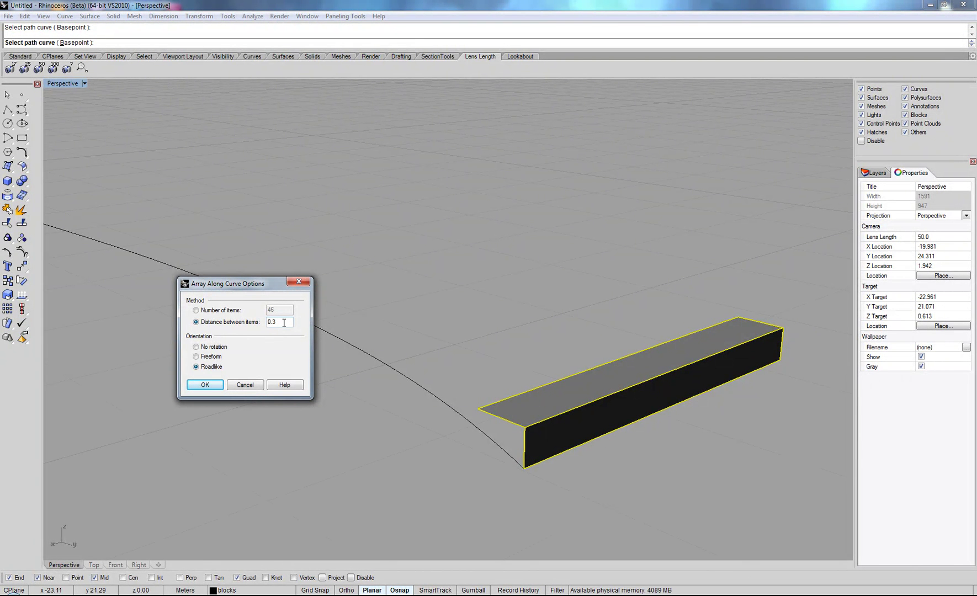
text(8)
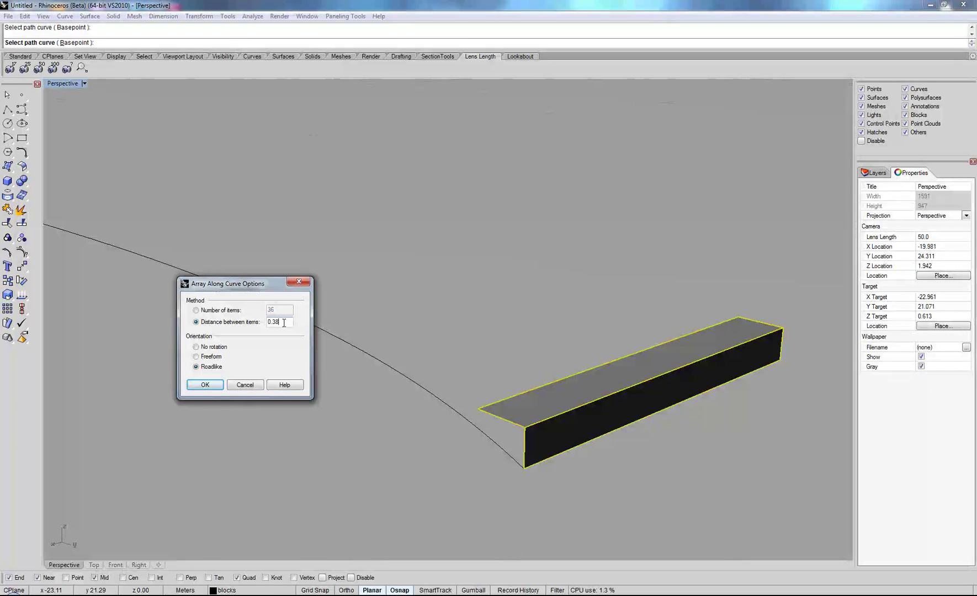
click(216, 385)
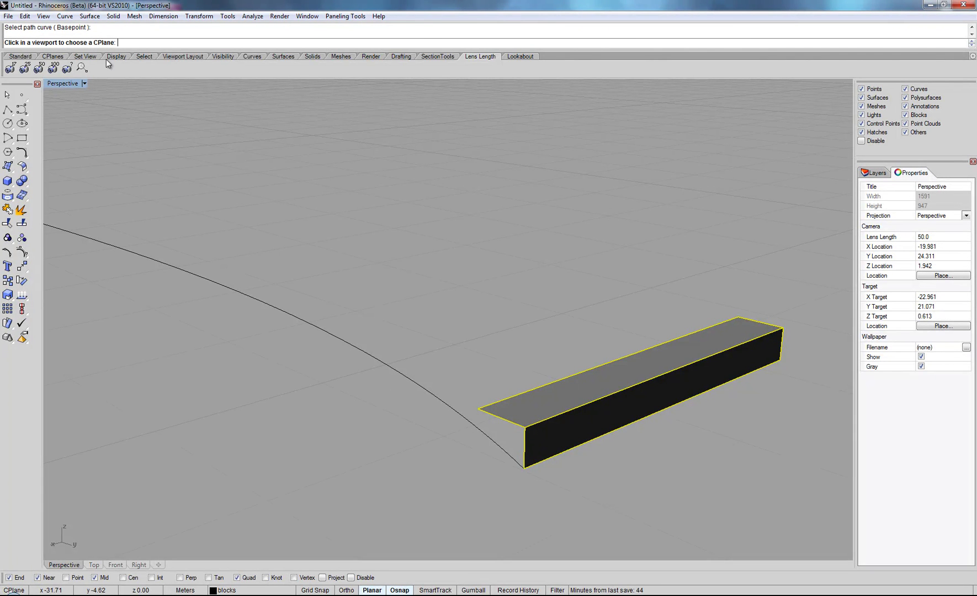
right_drag(169, 138, 410, 213)
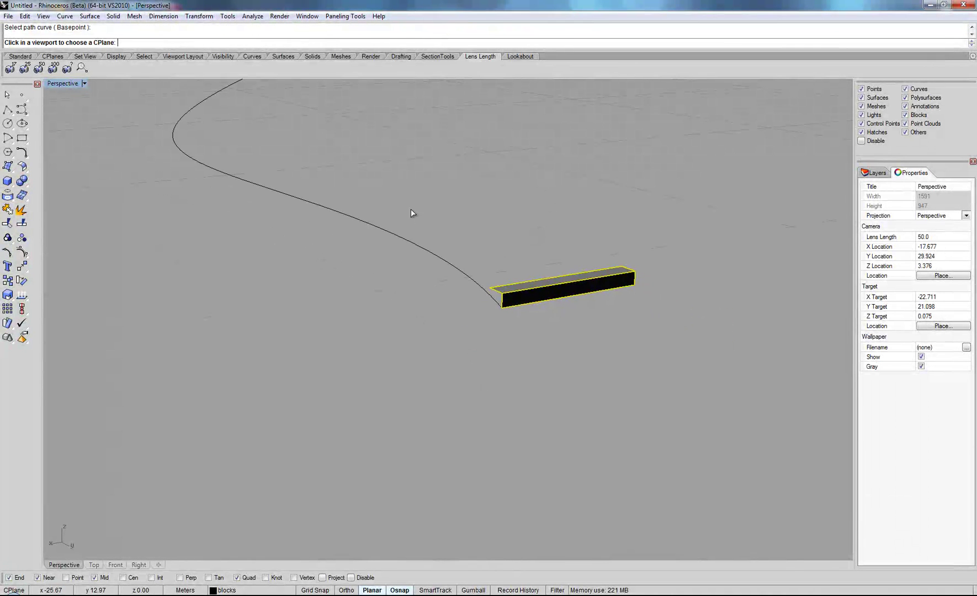
right_drag(512, 241, 461, 307)
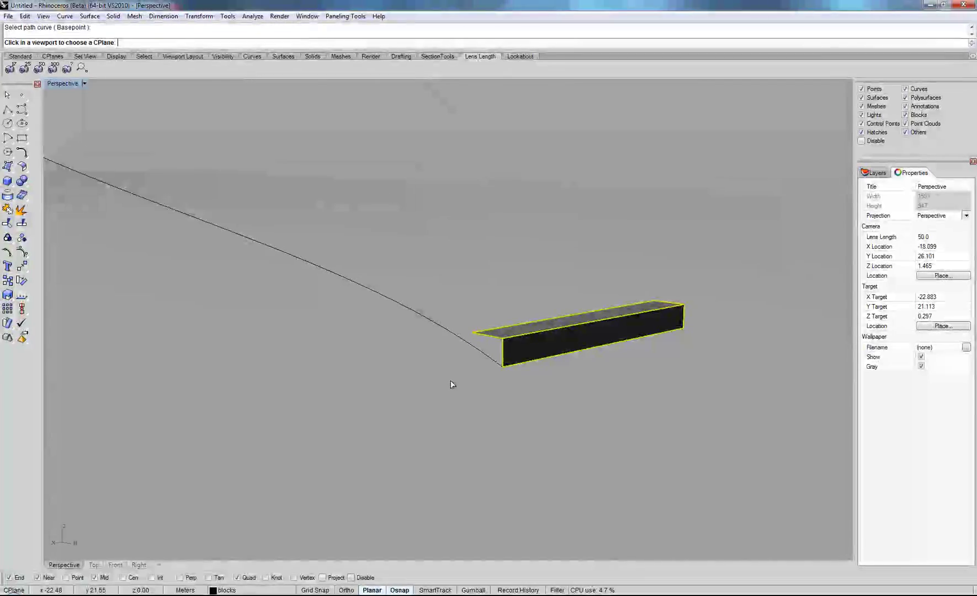
click(451, 381)
right_drag(451, 381, 538, 474)
key(ctrl+z)
Try the ArrayCrv of the stair step along the helix with 0.35 between items and Roadlike orientation, and undo it
right_click(440, 511)
right_drag(440, 511, 509, 466)
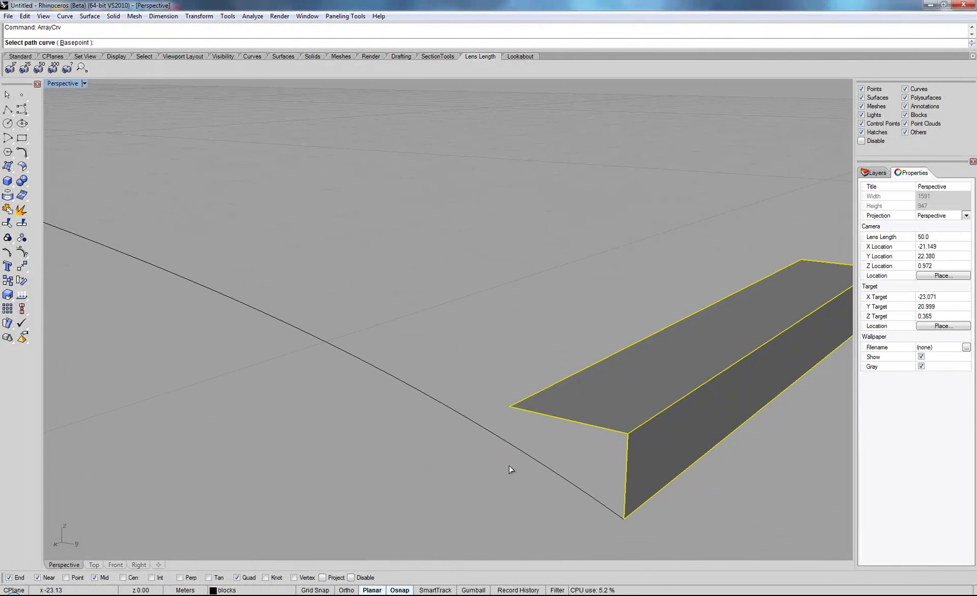
click(560, 473)
click(285, 324)
key(BackSpace)
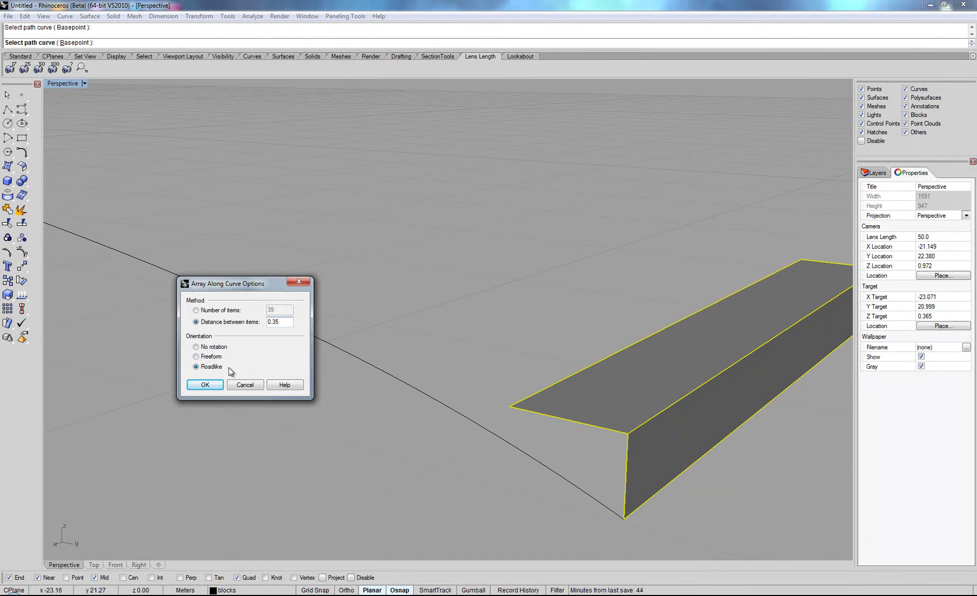
click(210, 387)
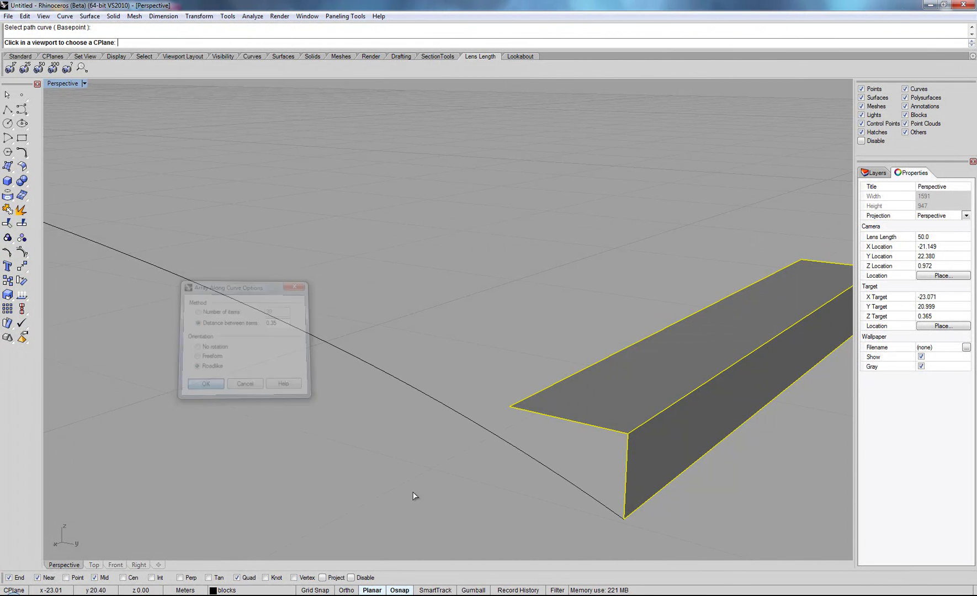
right_drag(552, 546, 519, 357)
mouse_move(534, 409)
right_down()
mouse_move(550, 387)
mouse_move(538, 390)
right_up()
key(ctrl+z)
Array the stair step along the helix with ArrayCrv, using 0.4 between items and Roadlike orientation
right_drag(519, 457, 482, 487)
right_click(481, 487)
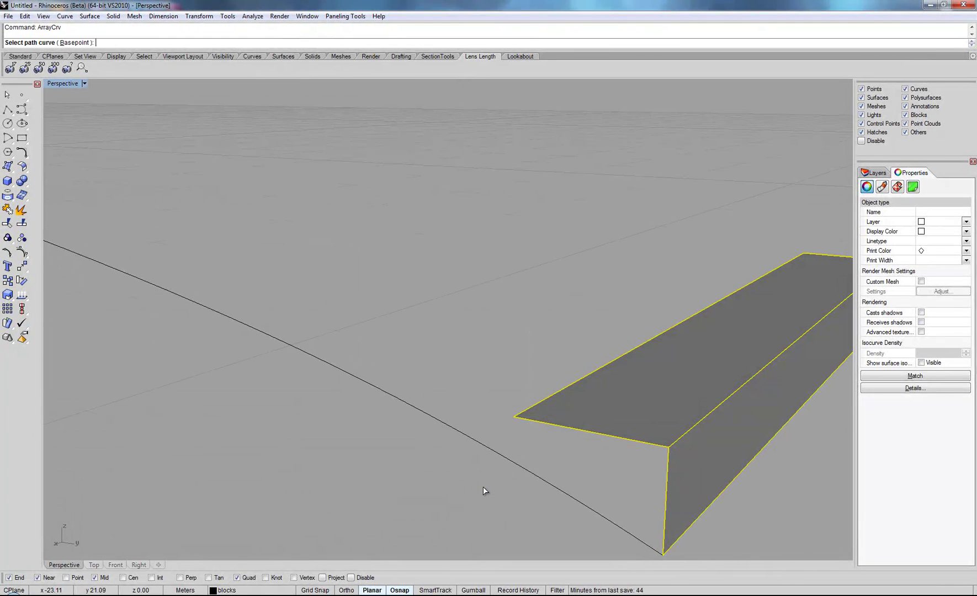
click(505, 458)
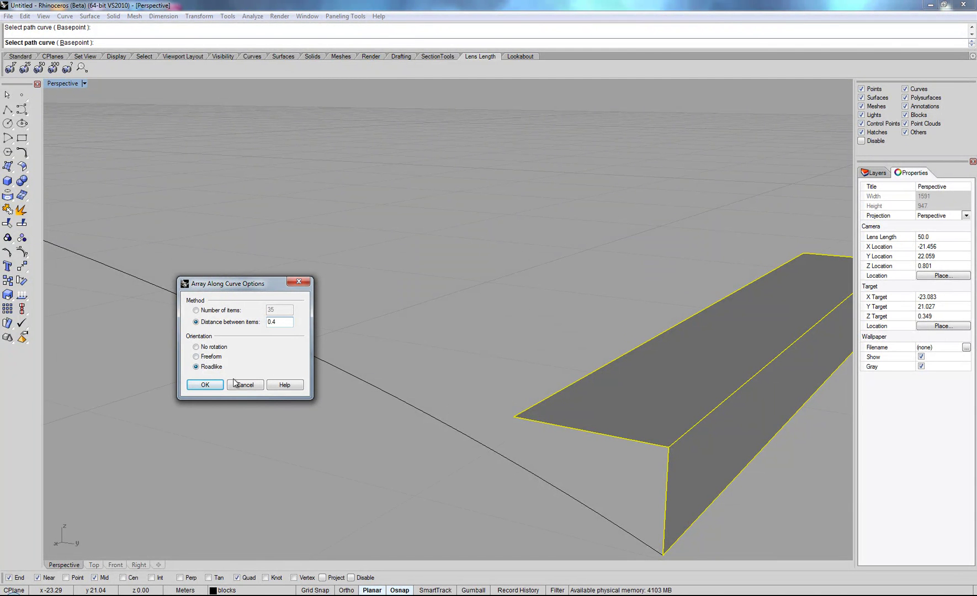
click(215, 385)
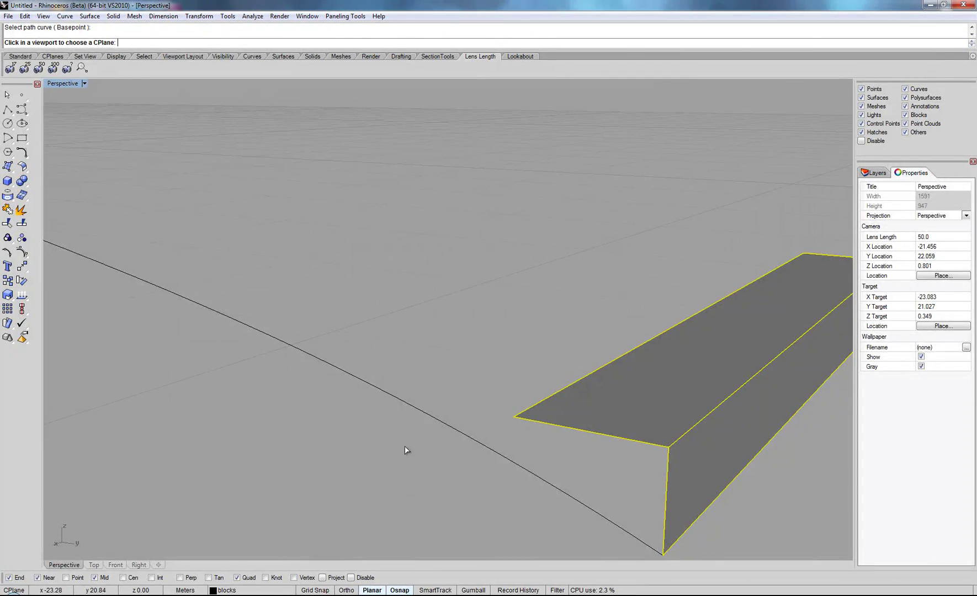
click(406, 450)
right_drag(490, 410, 440, 393)
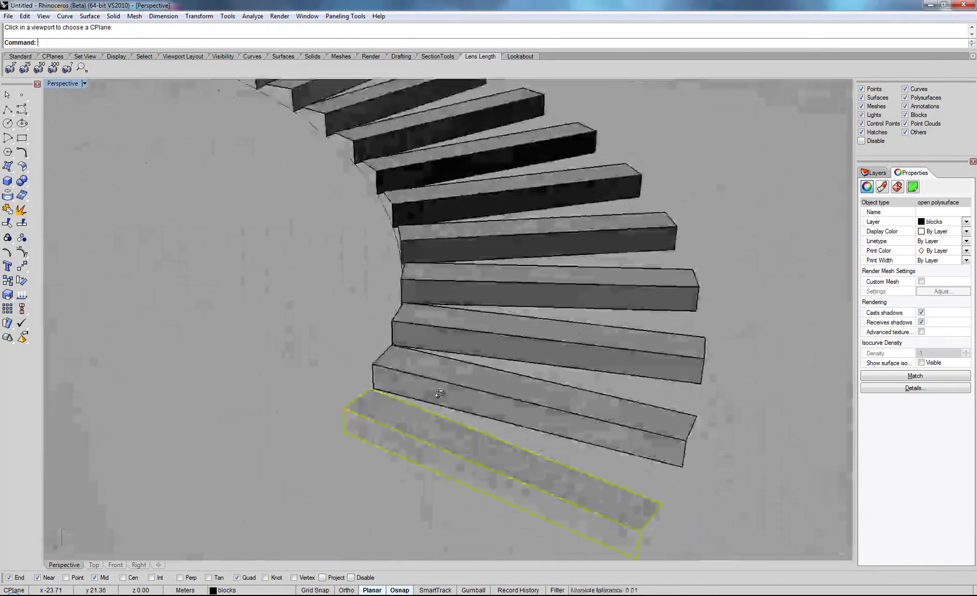
scroll(382, 410, down, 12)
right_drag(492, 436, 331, 338)
scroll(434, 461, up, 4)
scroll(421, 461, up, 6)
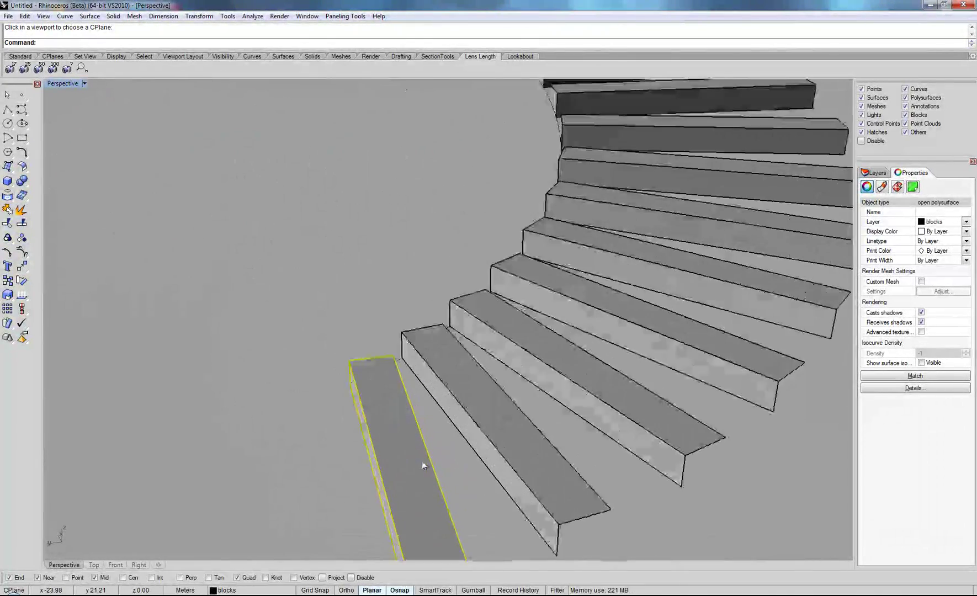
right_drag(425, 446, 435, 424)
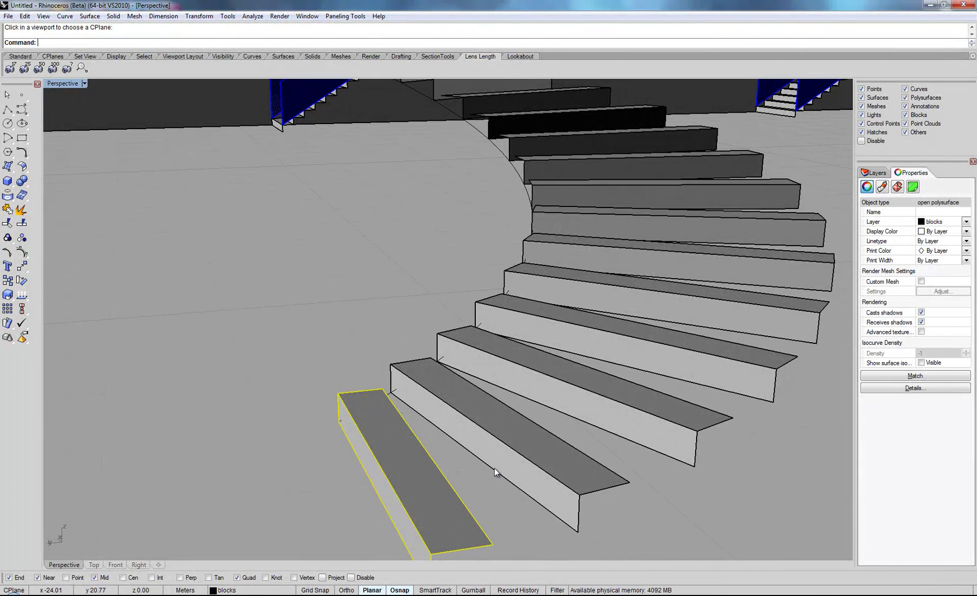
right_drag(412, 452, 418, 423)
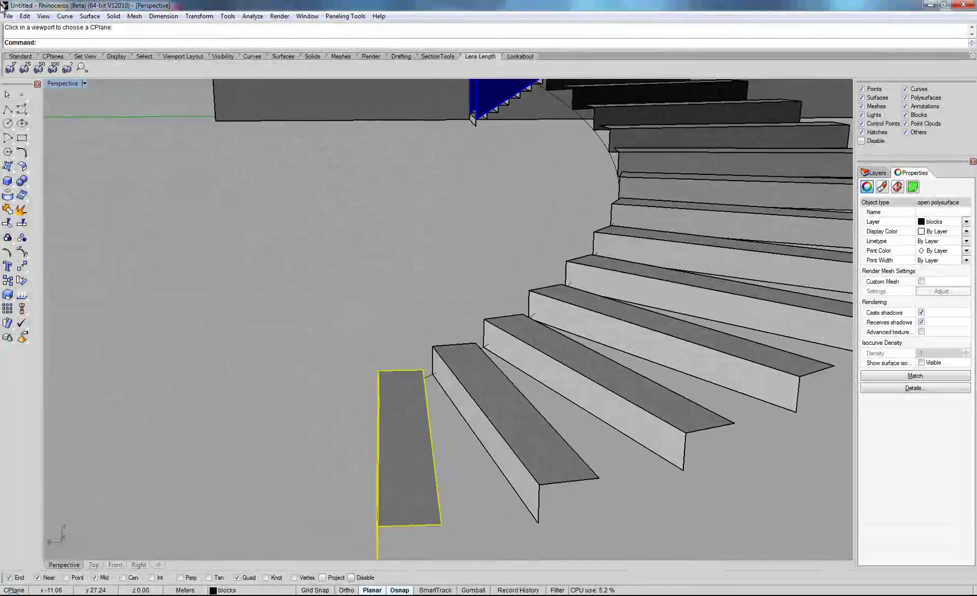
Start a polyline above the stair and limit the active object snaps to Quad
click(8, 111)
scroll(464, 341, down, 7)
right_drag(469, 339, 639, 362)
right_drag(448, 376, 244, 497)
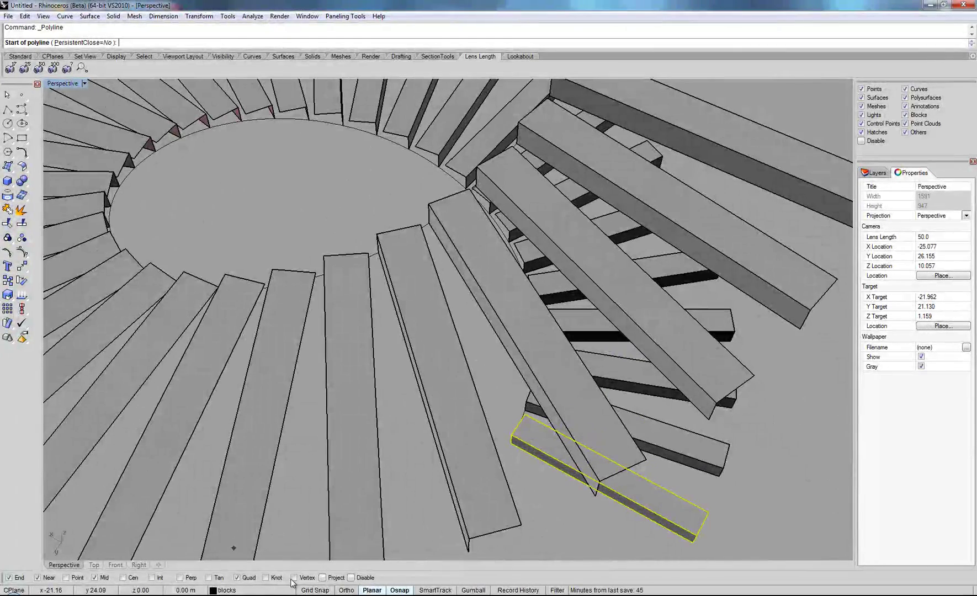
click(37, 577)
click(8, 578)
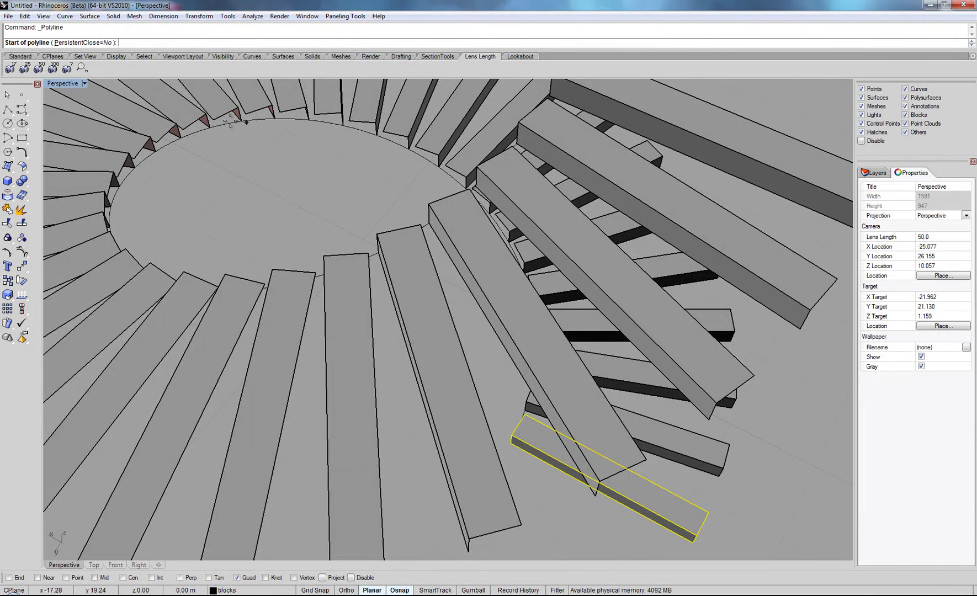
Draw a 2 m line from the helix's quadrant point towards the opposite quadrant, ending at the stair's centre
click(193, 132)
right_drag(219, 185, 283, 253)
key(F8)
key(F8)
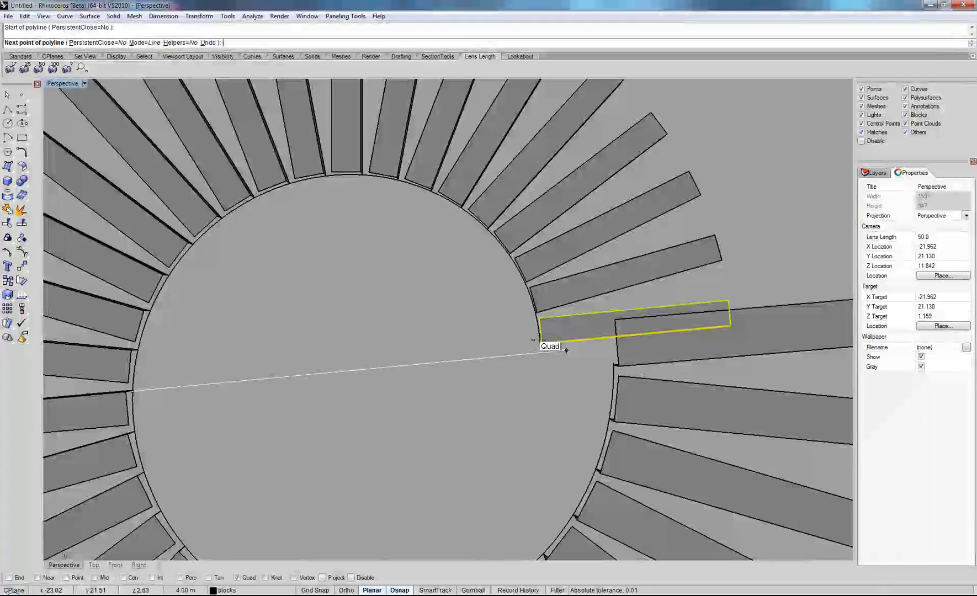
key(Return)
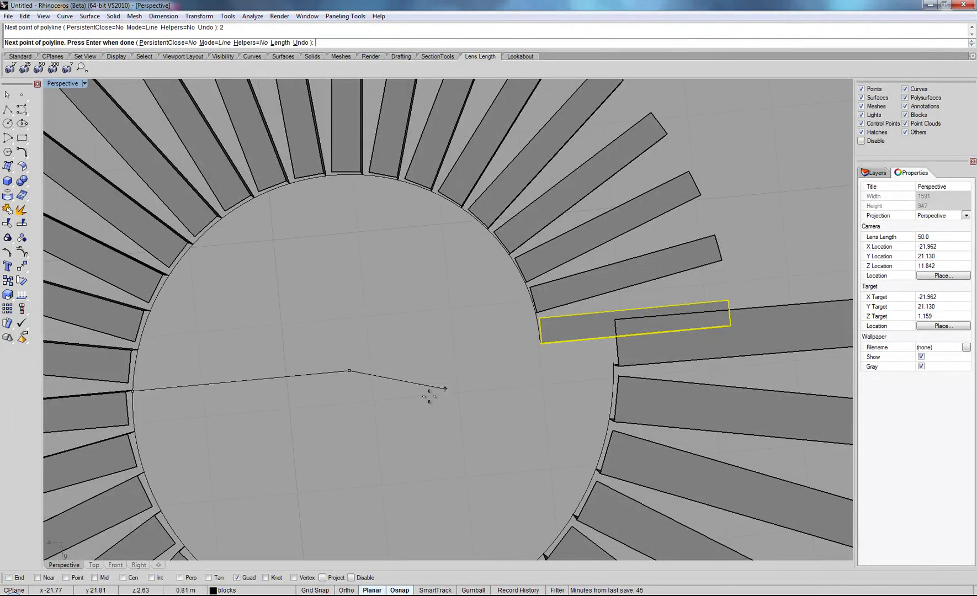
key(Return)
Select the rear top edge of every tread around the spiral for RotateEdge, from the lowest step to the highest
right_drag(371, 432, 319, 398)
text(RotateEdge)
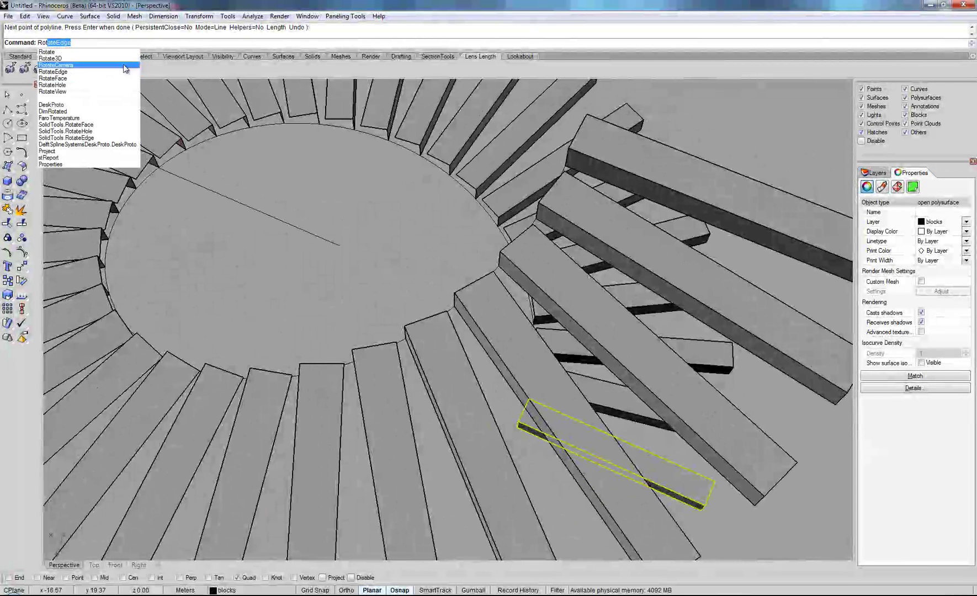
click(77, 73)
right_drag(618, 497, 504, 427)
click(504, 426)
click(570, 391)
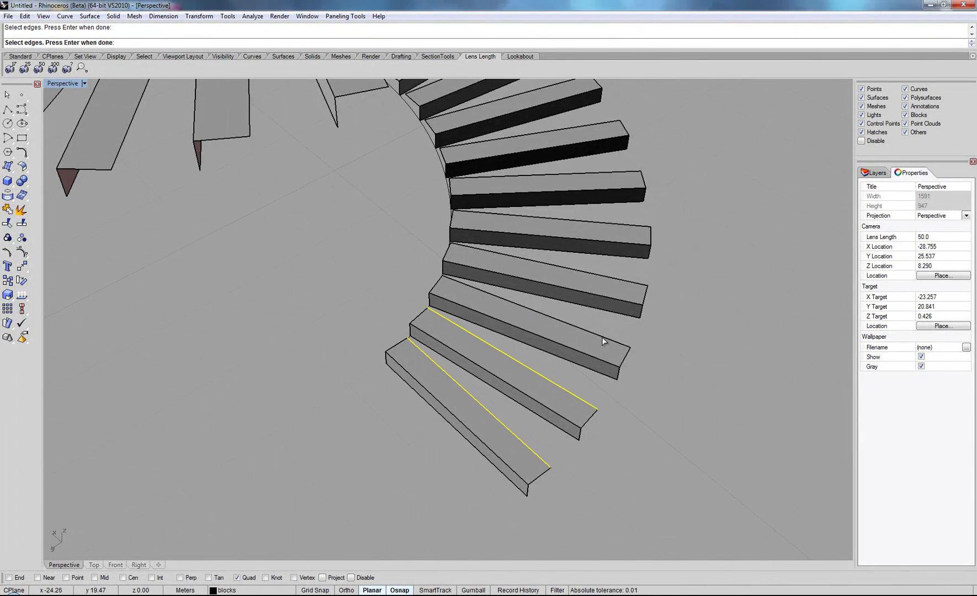
click(608, 279)
click(619, 183)
right_drag(620, 177, 497, 270)
click(495, 276)
click(518, 224)
click(524, 175)
right_drag(567, 174, 490, 363)
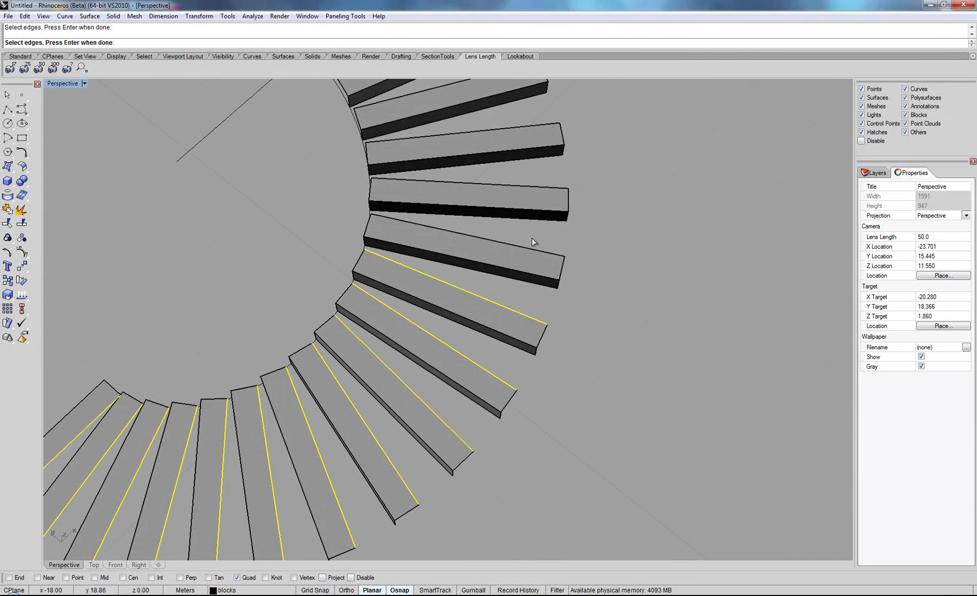
click(555, 188)
right_drag(601, 198, 477, 257)
shift+right_drag(554, 264, 401, 320)
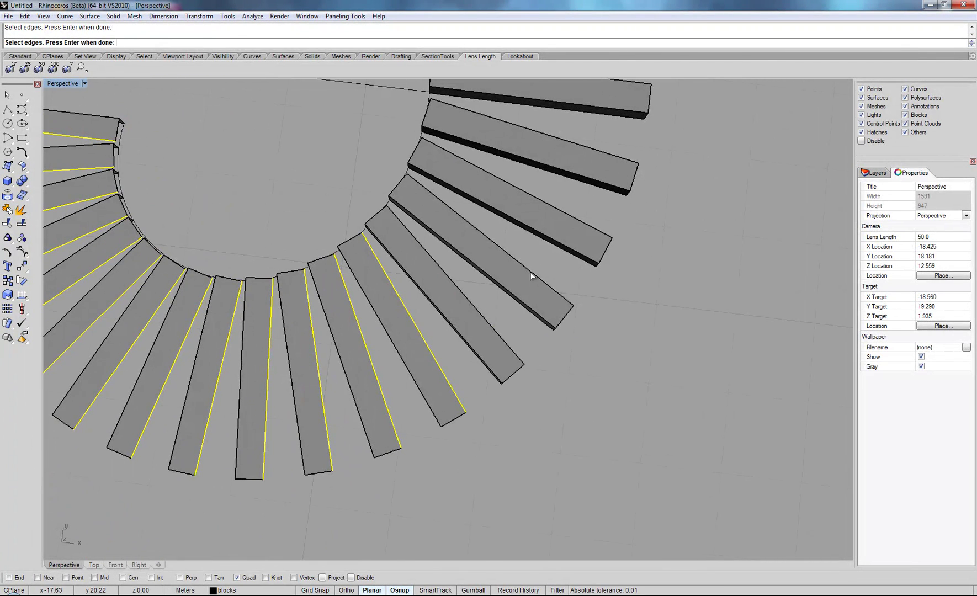
click(480, 314)
click(563, 213)
click(596, 150)
right_drag(596, 150, 533, 311)
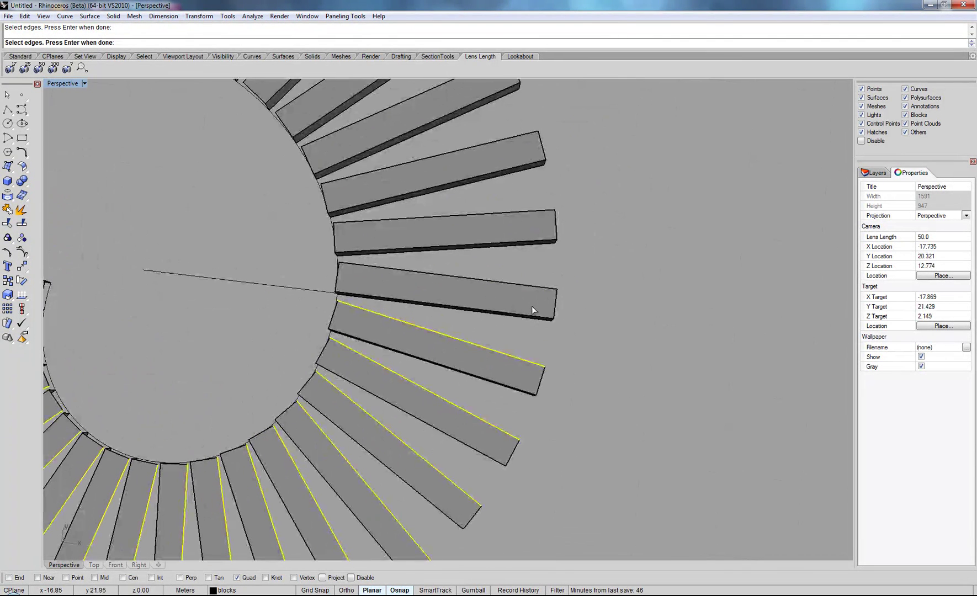
click(529, 286)
click(521, 213)
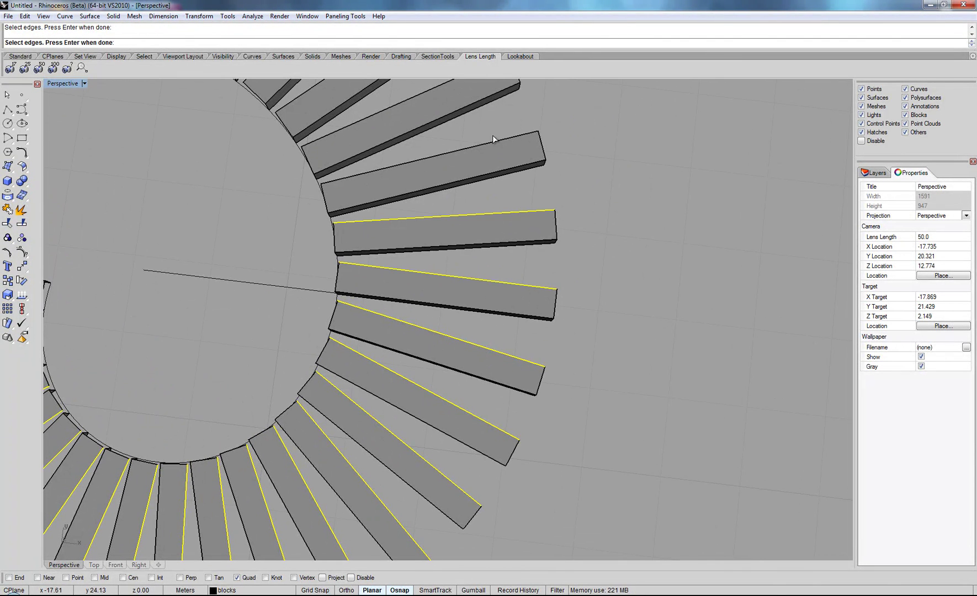
shift+right_drag(517, 136, 541, 269)
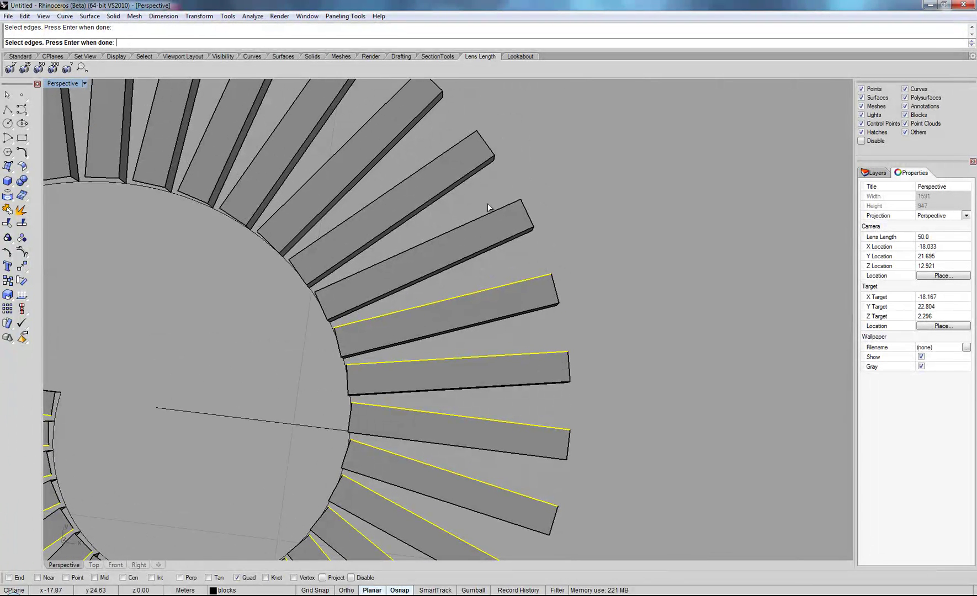
click(440, 162)
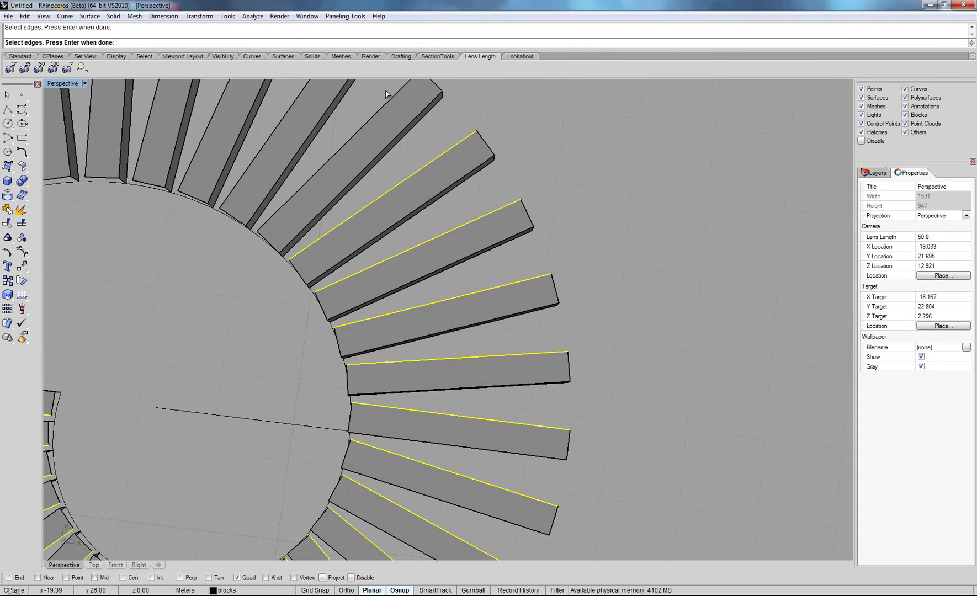
click(219, 101)
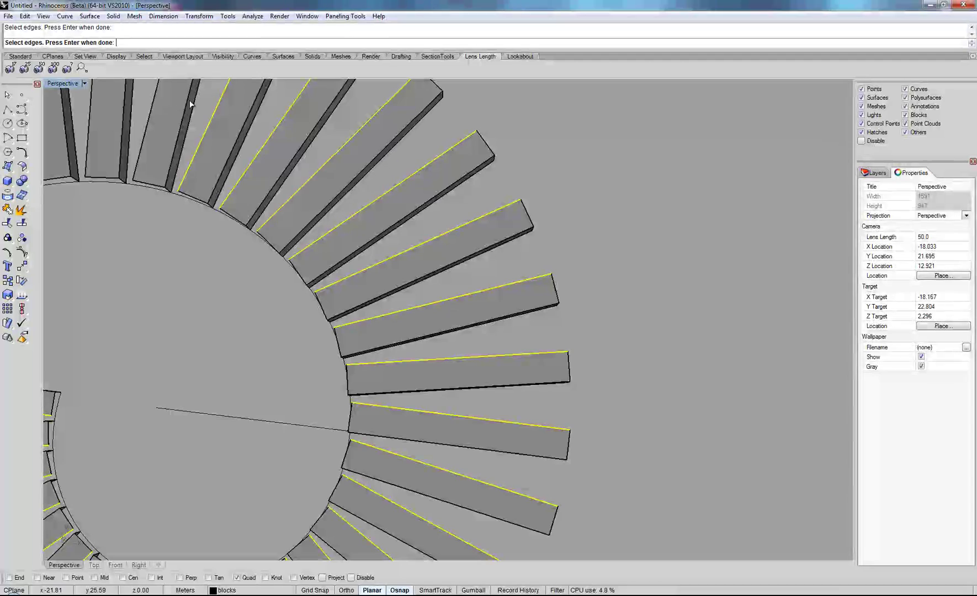
shift+right_drag(88, 106, 361, 196)
click(277, 208)
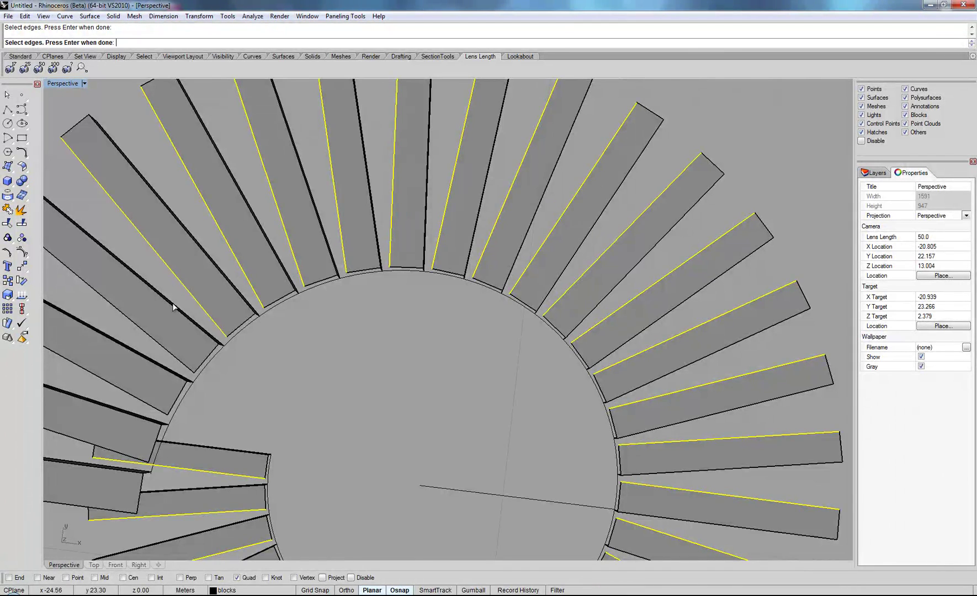
shift+right_drag(170, 269, 337, 253)
click(332, 248)
click(255, 277)
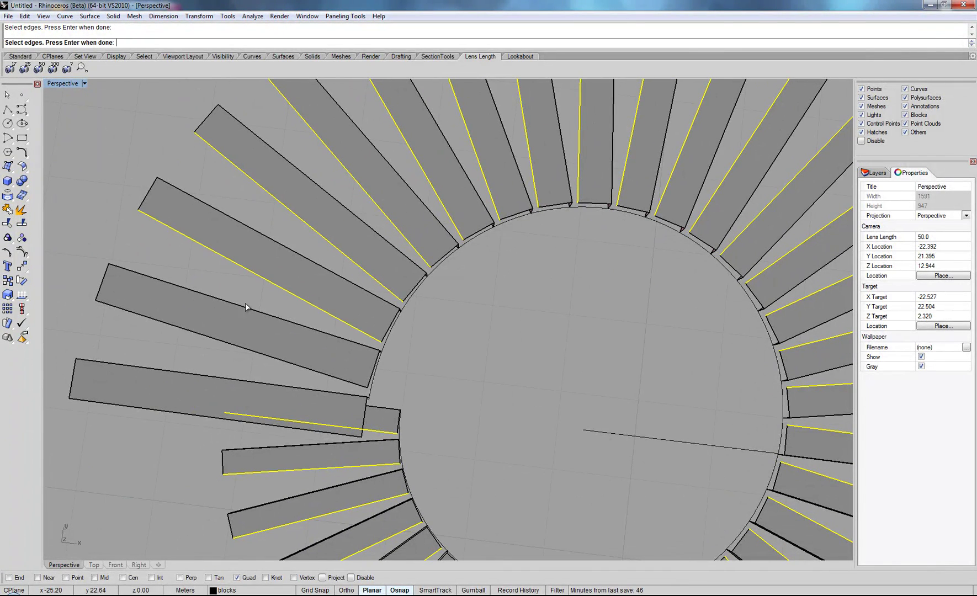
click(180, 412)
shift+right_drag(495, 464, 458, 402)
key(Return)
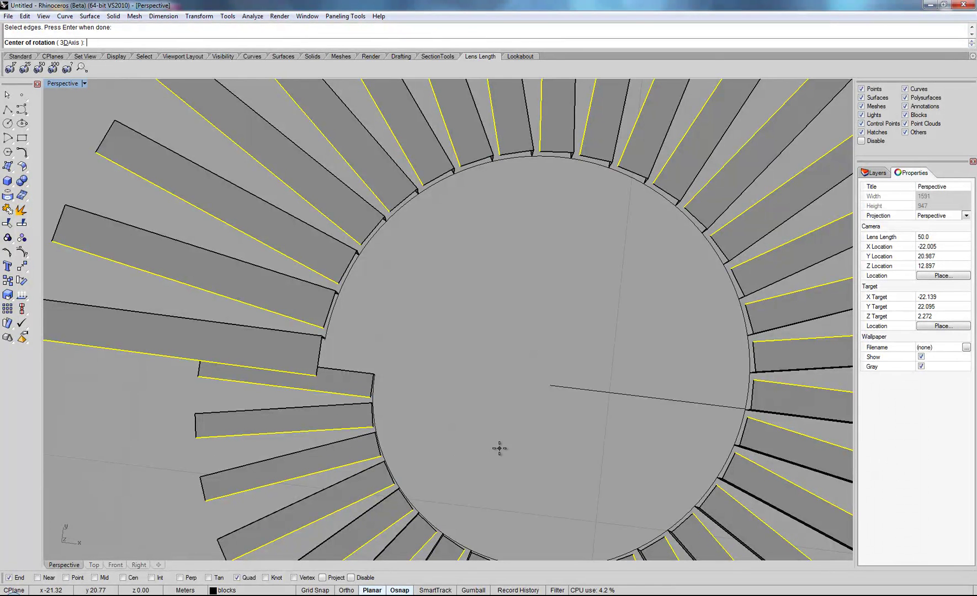
Rotate the selected tread edges about the 2 m line's inner end until each tread meets the next riser
click(551, 385)
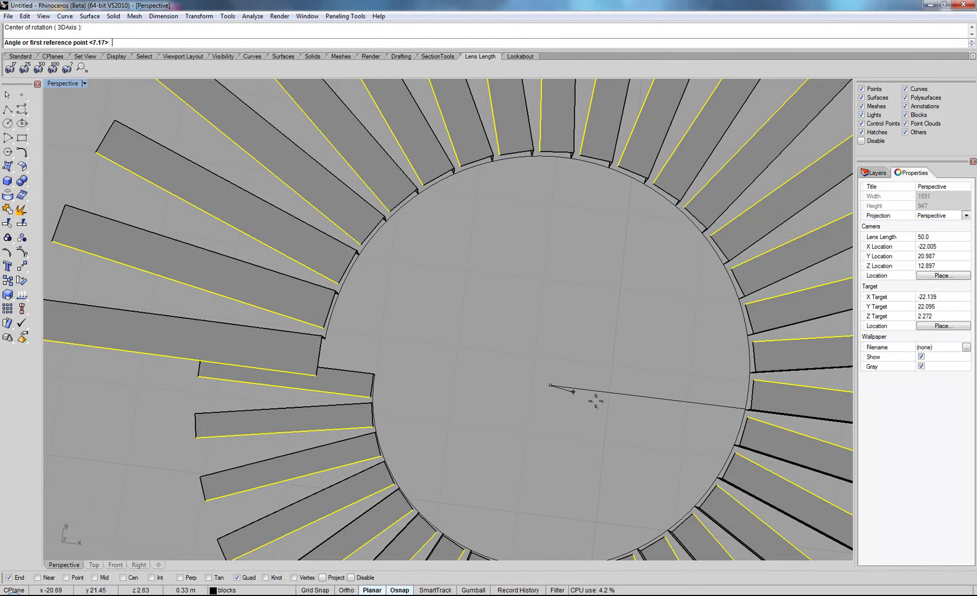
click(658, 398)
key(F8)
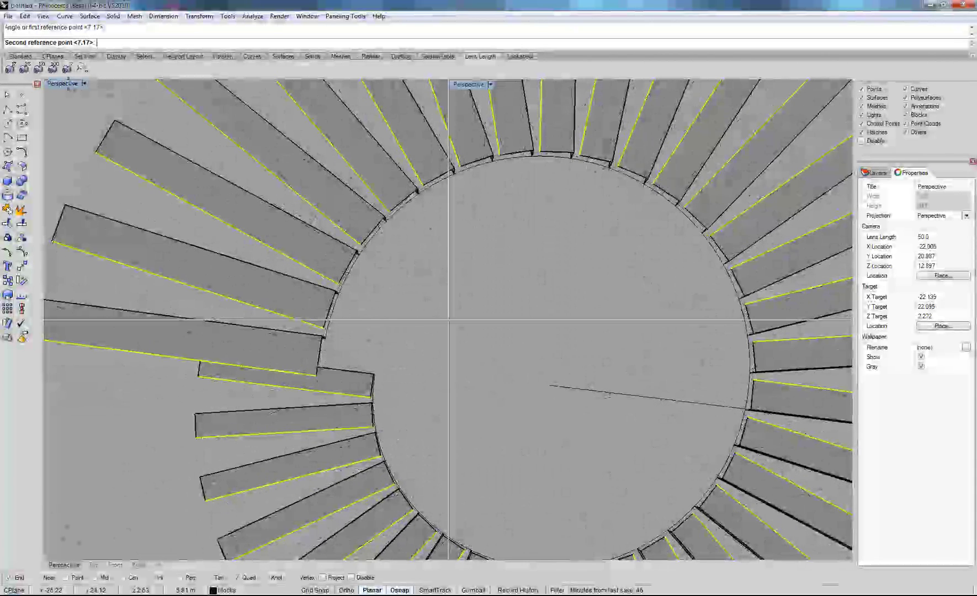
scroll(284, 134, up, 15)
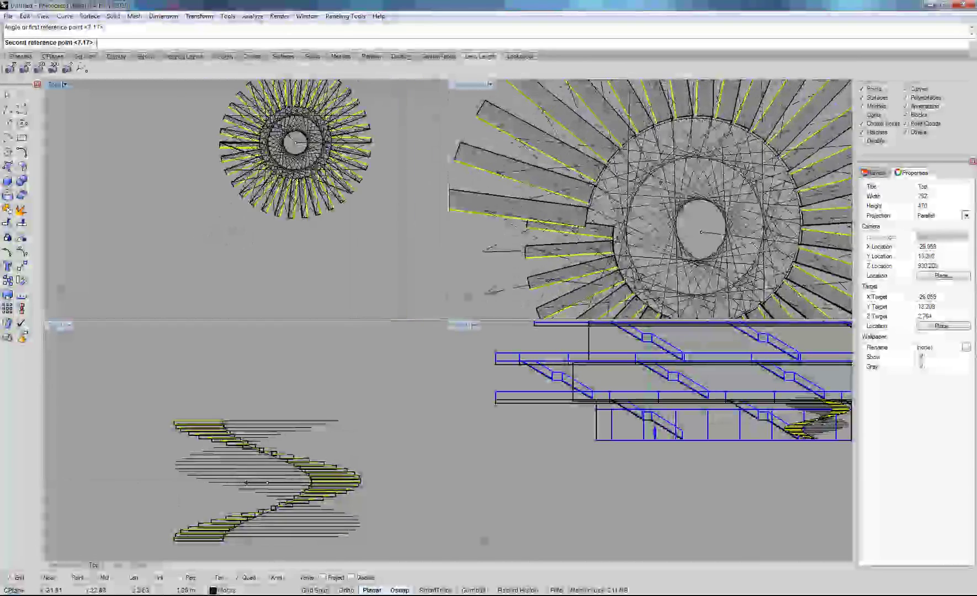
scroll(330, 138, up, 3)
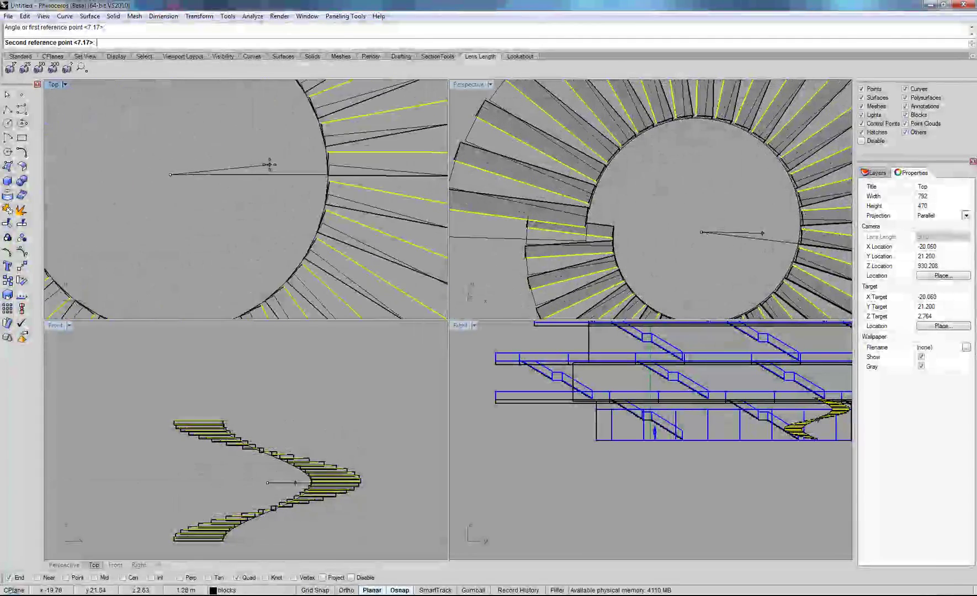
right_drag(271, 167, 154, 214)
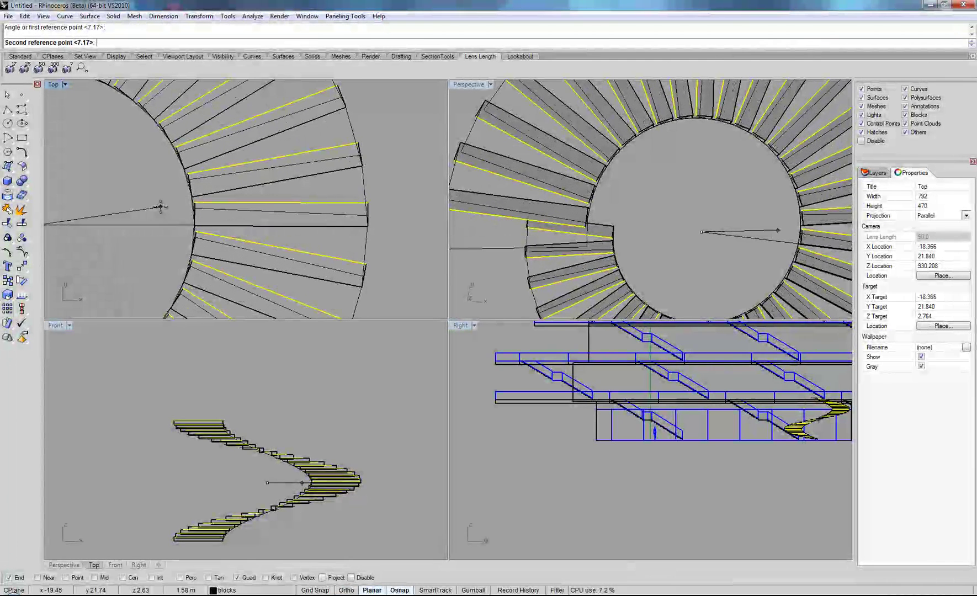
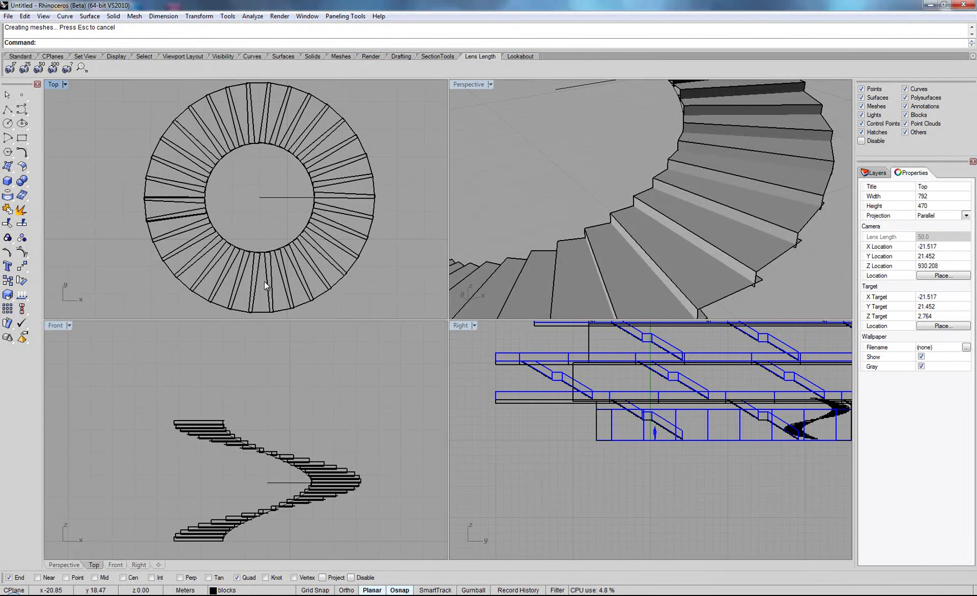
Draw a circle of radius 4 m centred on the inner end of the stair's centre line
click(7, 124)
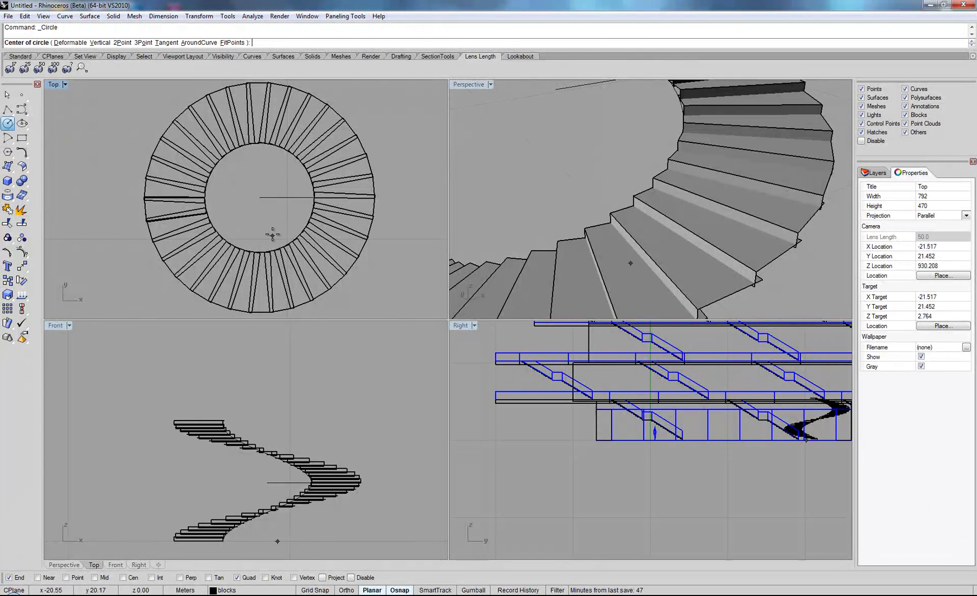
click(259, 197)
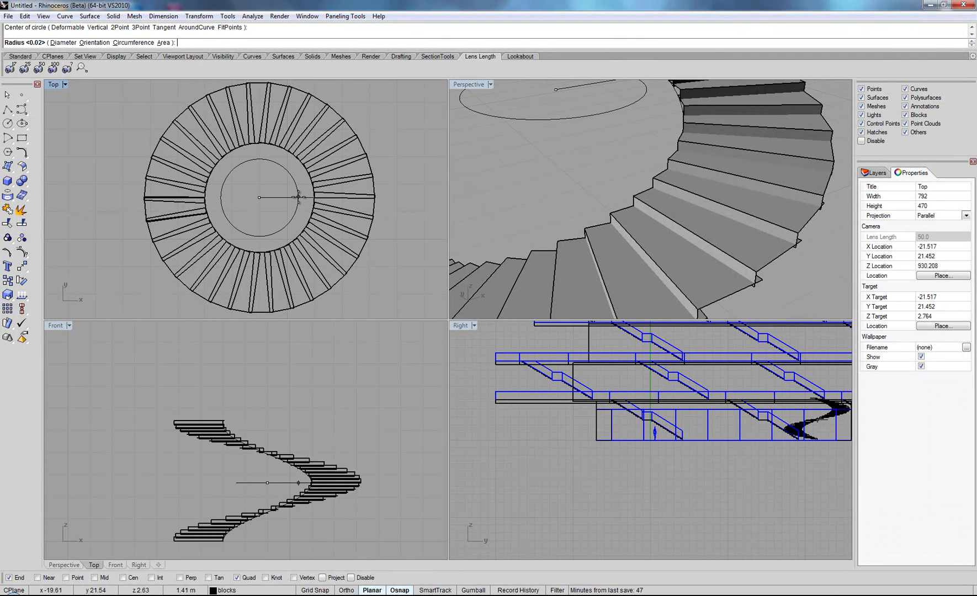
text(4)
key(Return)
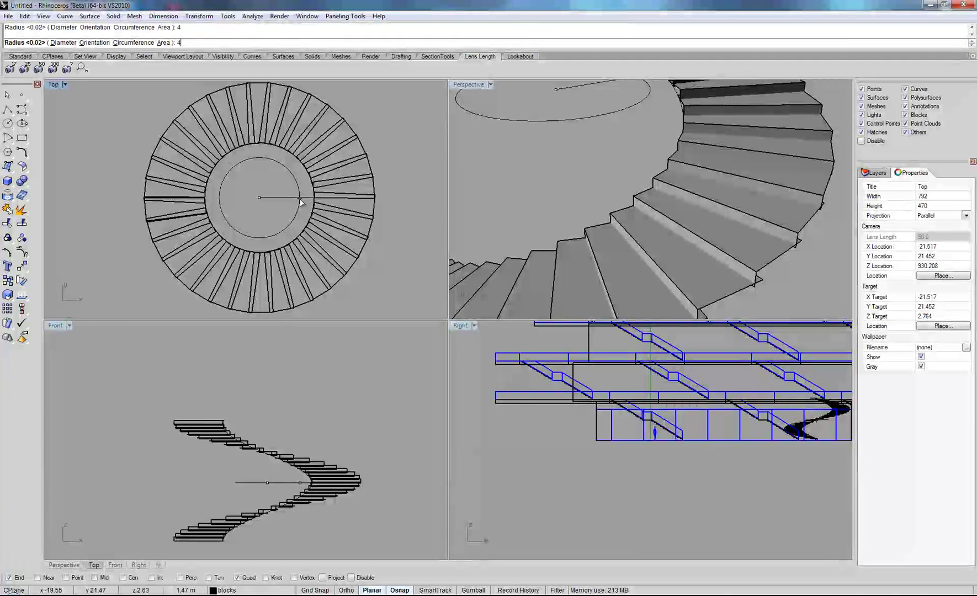
click(370, 201)
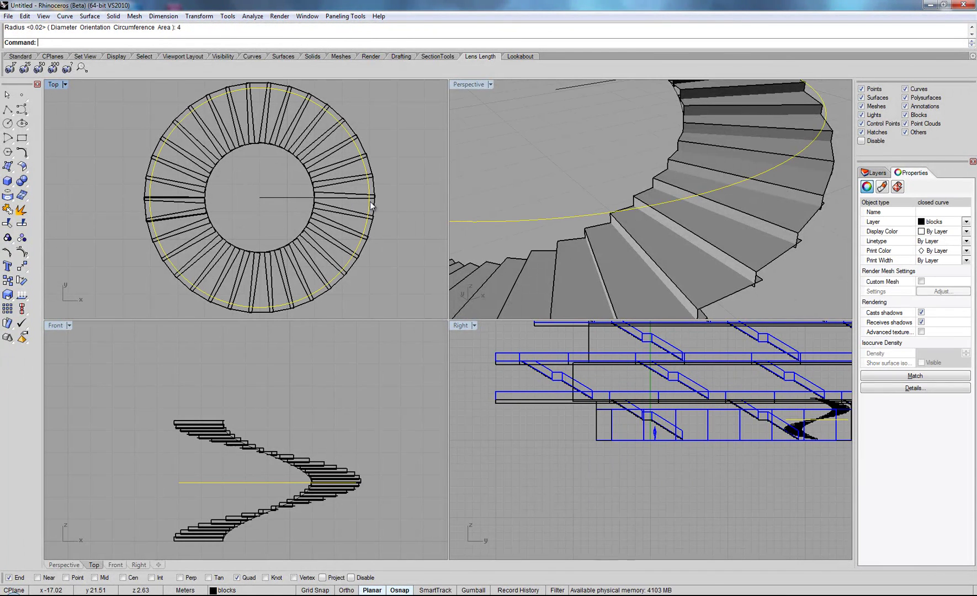
Extrude the 4 m circle to both sides without caps into an open cylinder spanning the full height of the spiral stair
scroll(778, 220, down, 5)
right_drag(777, 219, 714, 235)
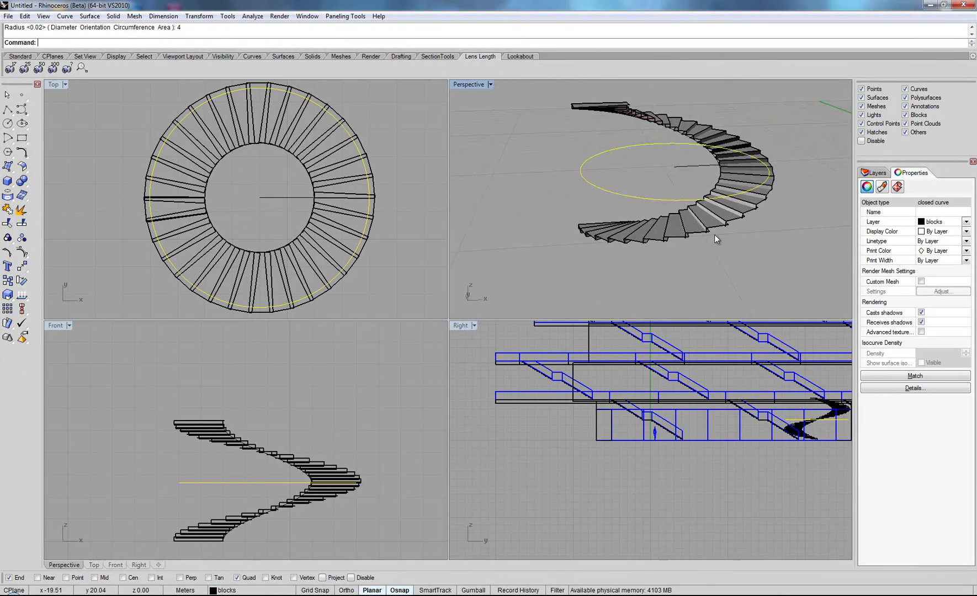
text(ExtrudeCrv)
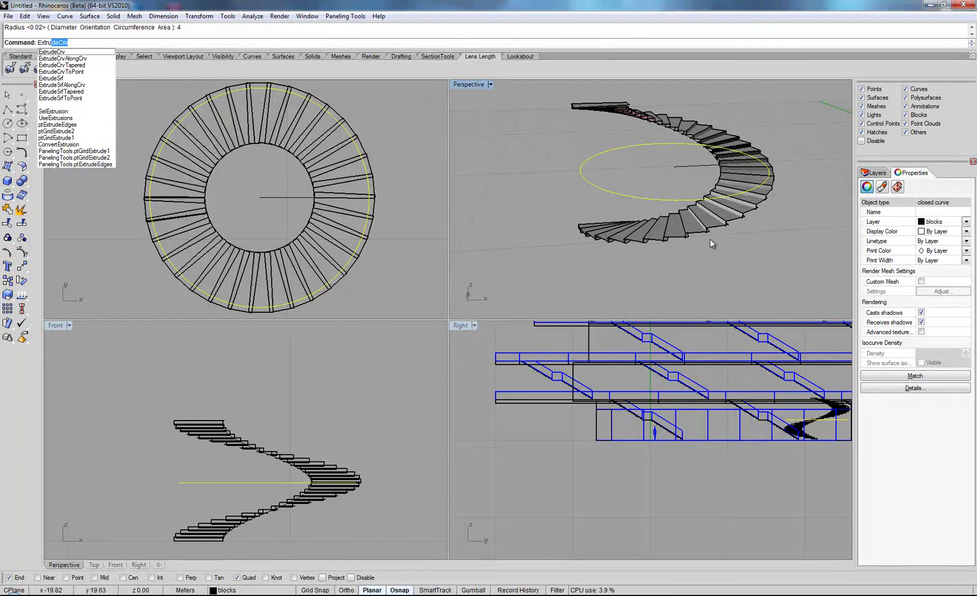
key(Return)
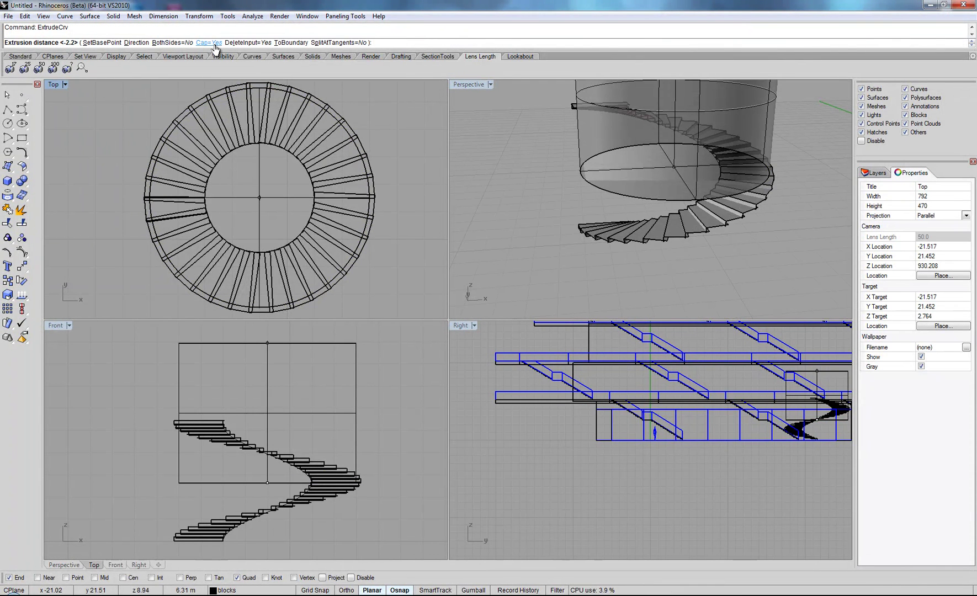
click(209, 43)
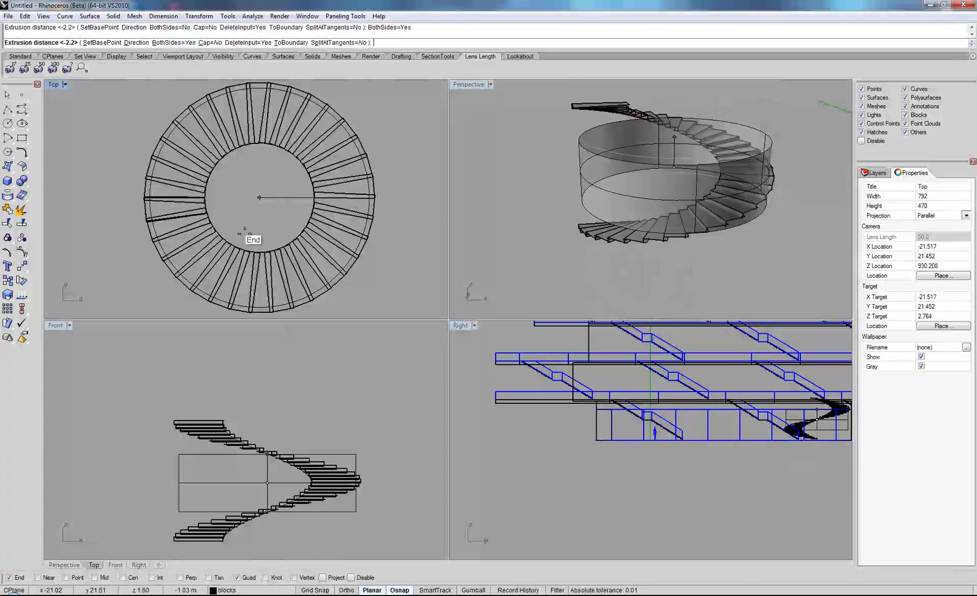
scroll(272, 364, down, 4)
click(307, 383)
In a maximised Perspective view, select all stair treads without the centre line and split them with the cylinder
right_drag(607, 177, 633, 35)
shift+right_drag(578, 130, 564, 77)
double_click(475, 82)
right_drag(476, 81, 584, 226)
drag(318, 136, 632, 455)
ctrl+click(599, 305)
right_drag(607, 318, 612, 275)
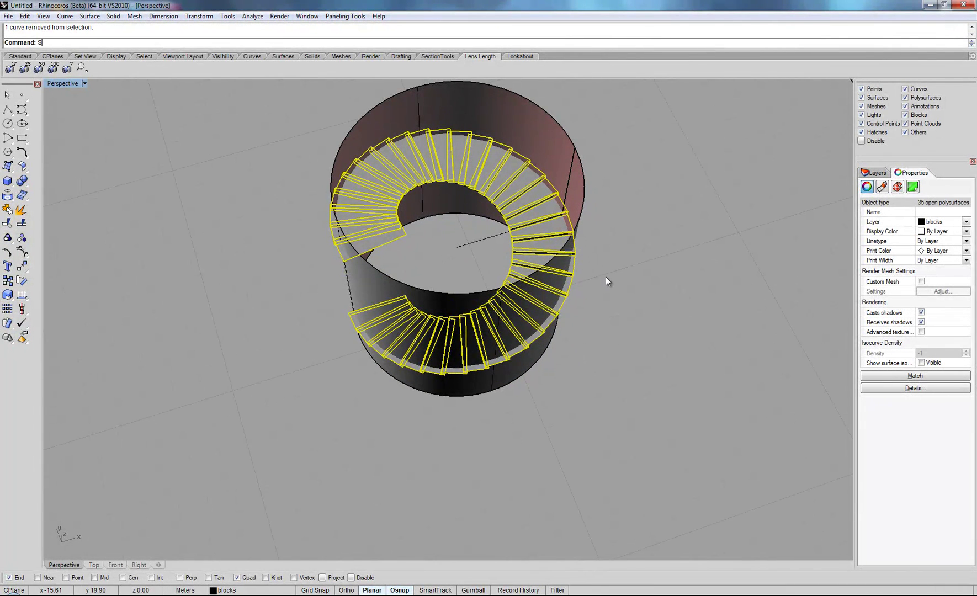
text(t)
key(Return)
click(582, 175)
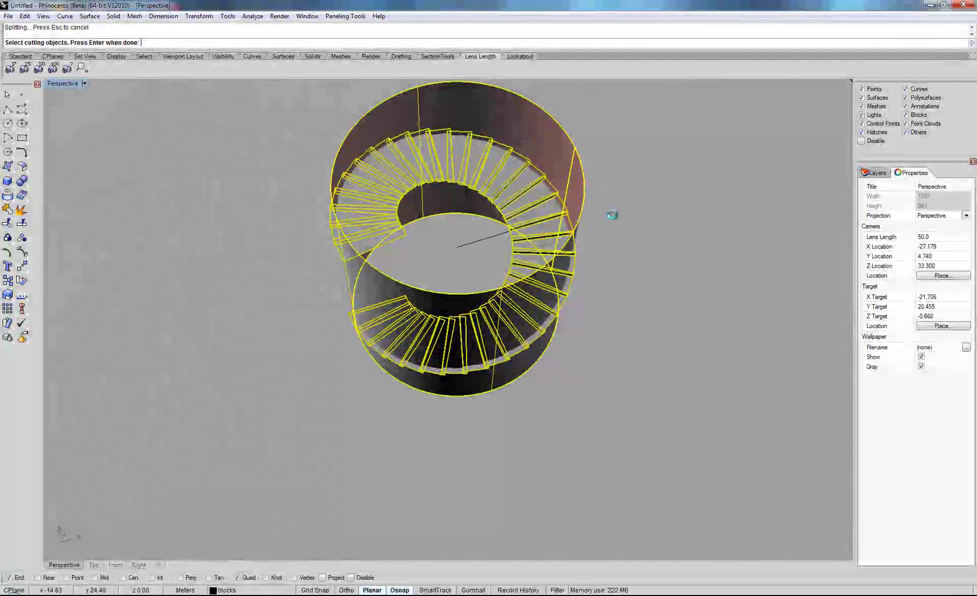
key(Return)
mouse_move(612, 215)
right_down()
mouse_move(627, 216)
mouse_move(608, 196)
right_up()
Clear the selection and delete the cylinder used as the cutting object
key(Escape)
click(573, 173)
key(Delete)
Delete the cut-off outer tread pieces along the first part of the spiral's rim, viewing the stair from above
right_drag(649, 266, 544, 143)
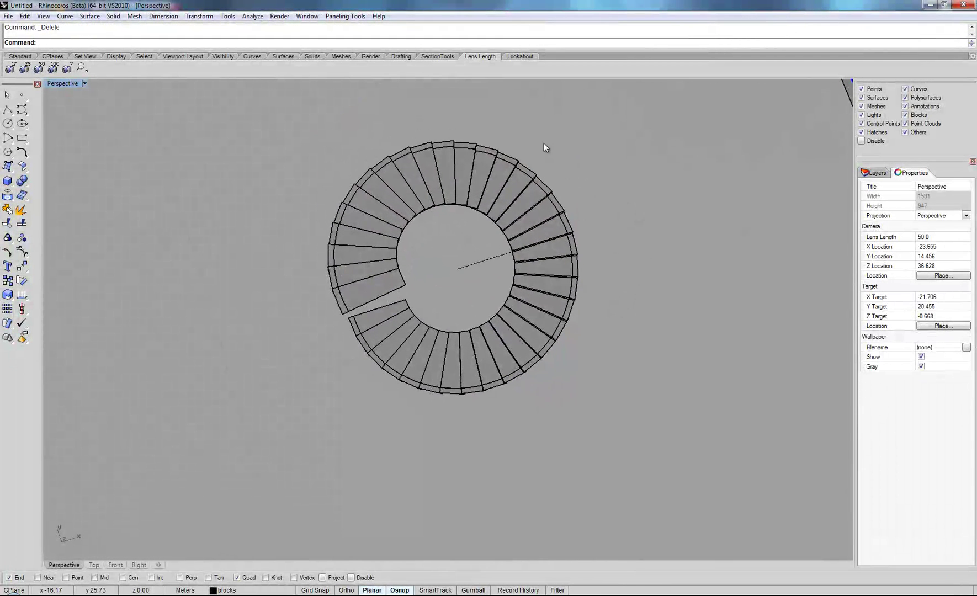
drag(641, 354, 641, 355)
key(Escape)
drag(484, 422, 605, 333)
key(Delete)
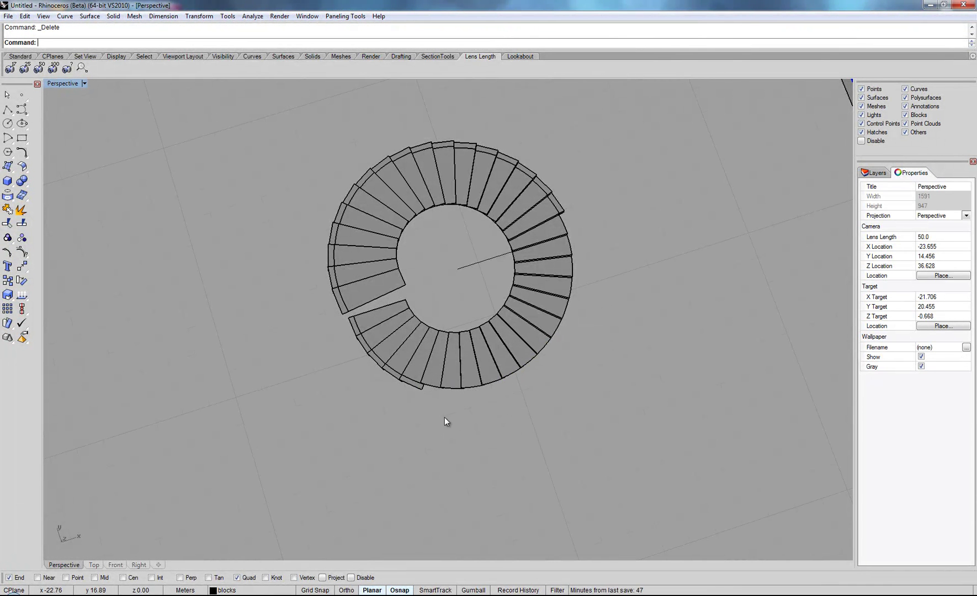
drag(437, 346, 436, 346)
key(Delete)
right_drag(426, 426, 377, 421)
drag(389, 420, 468, 379)
right_drag(375, 430, 422, 476)
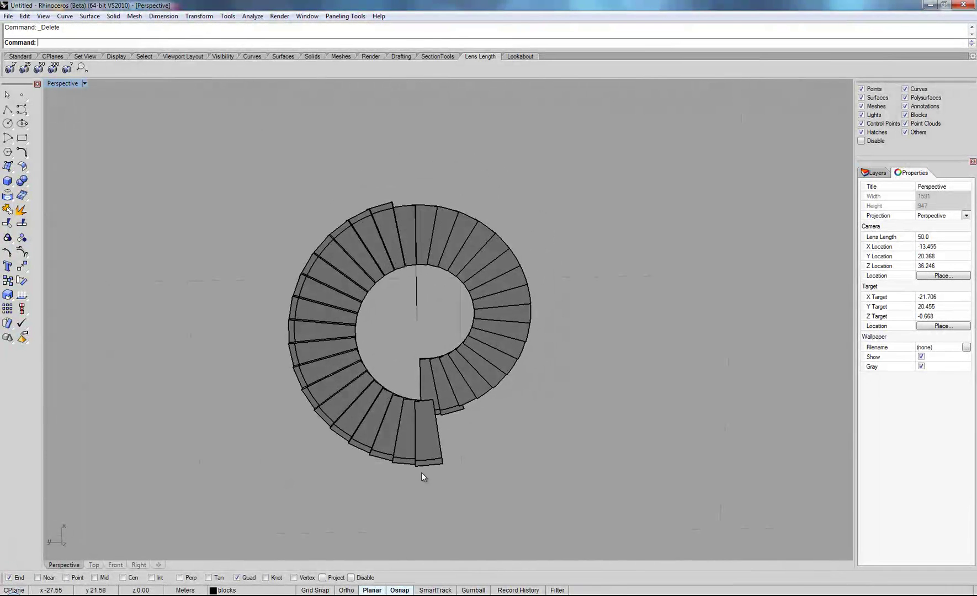
Delete the outer offcuts where the spiral's two ends overlap, keeping the two end treads out of the selection
drag(472, 458, 501, 398)
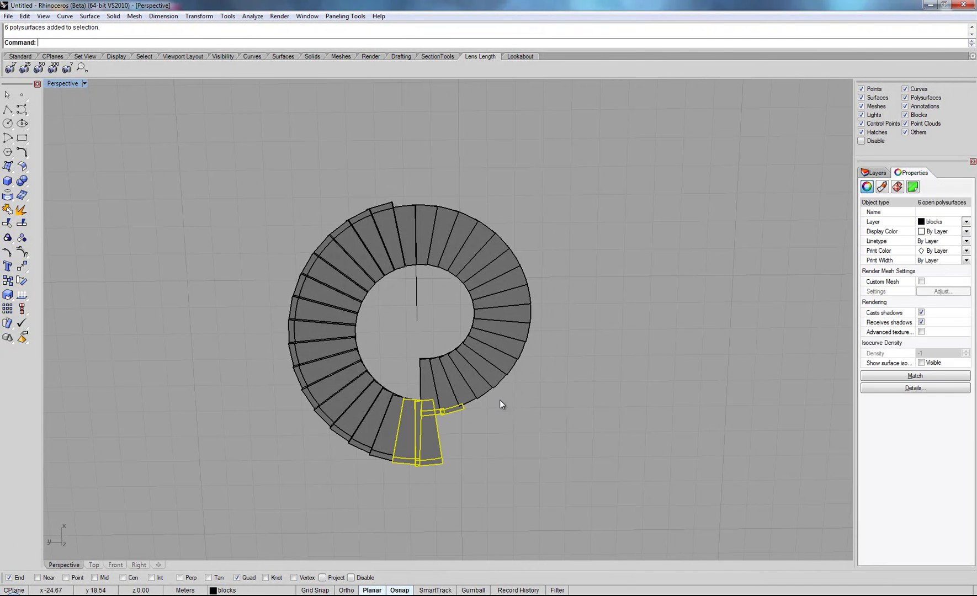
ctrl+click(432, 437)
ctrl+click(420, 438)
right_drag(489, 441, 479, 420)
key(Delete)
Delete the remaining cut-off pieces around the spiral's rim until every tread ends on the circular outline
right_drag(482, 231, 462, 368)
drag(423, 415, 500, 366)
key(Delete)
drag(340, 421, 376, 418)
drag(420, 376, 420, 377)
right_drag(420, 376, 392, 457)
key(Delete)
right_drag(447, 471, 385, 476)
drag(529, 422, 529, 423)
key(Delete)
right_drag(546, 405, 530, 406)
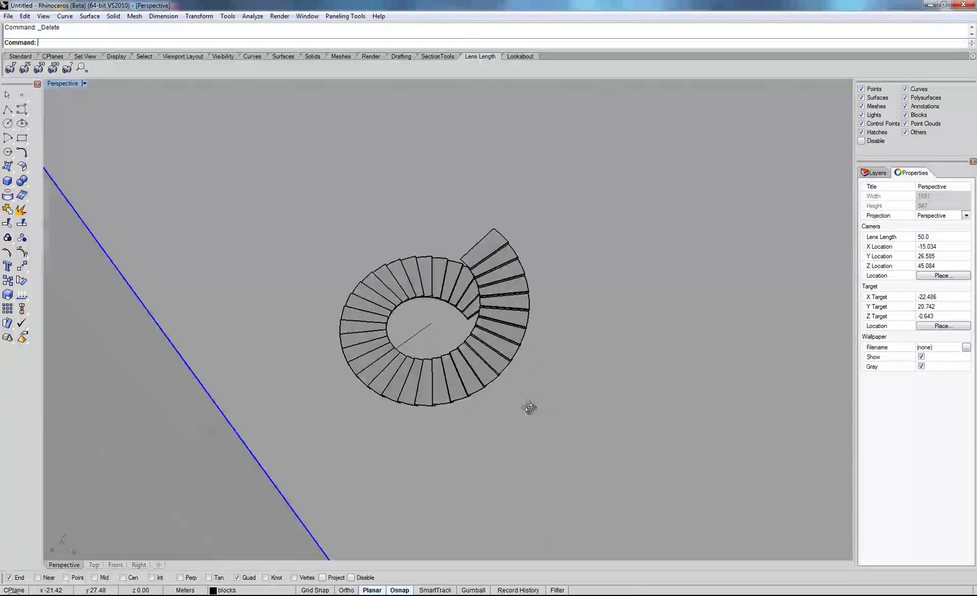
Start Trim with the whole stair as cutting objects and trim the first tread and riser overhangs where adjacent steps cross
right_drag(490, 343, 617, 256)
scroll(606, 242, up, 4)
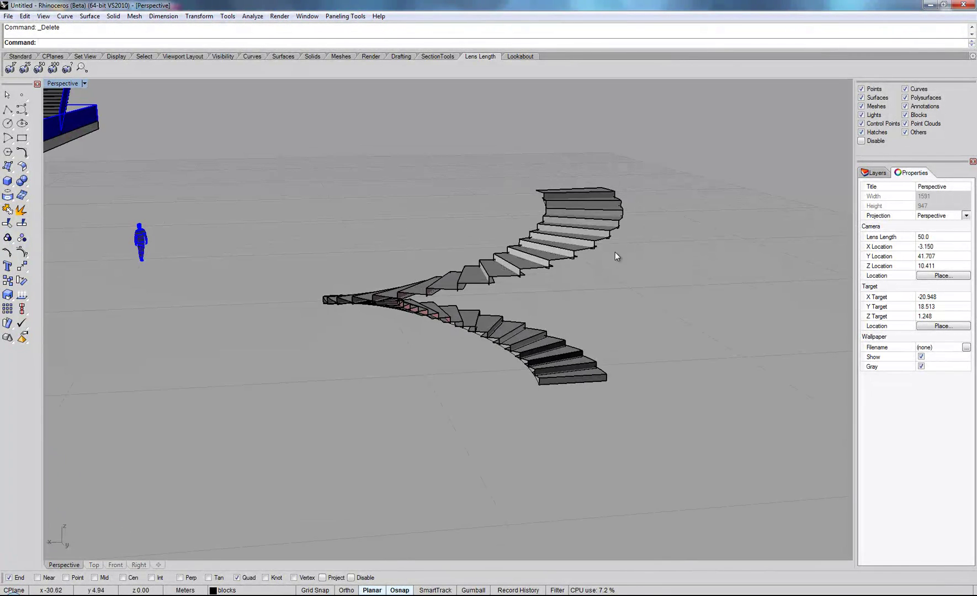
drag(304, 485, 319, 484)
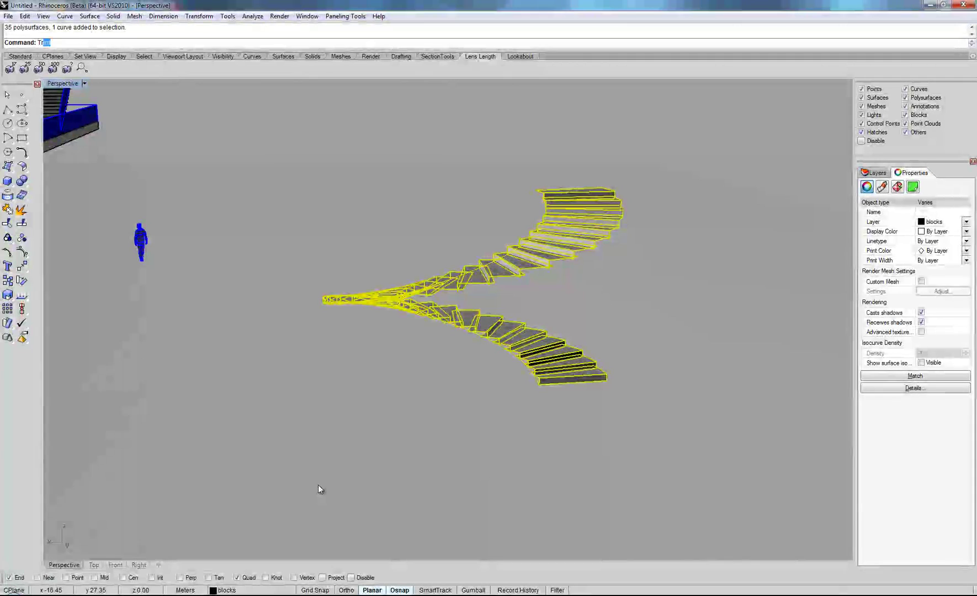
text(Trim)
key(Return)
scroll(369, 389, up, 10)
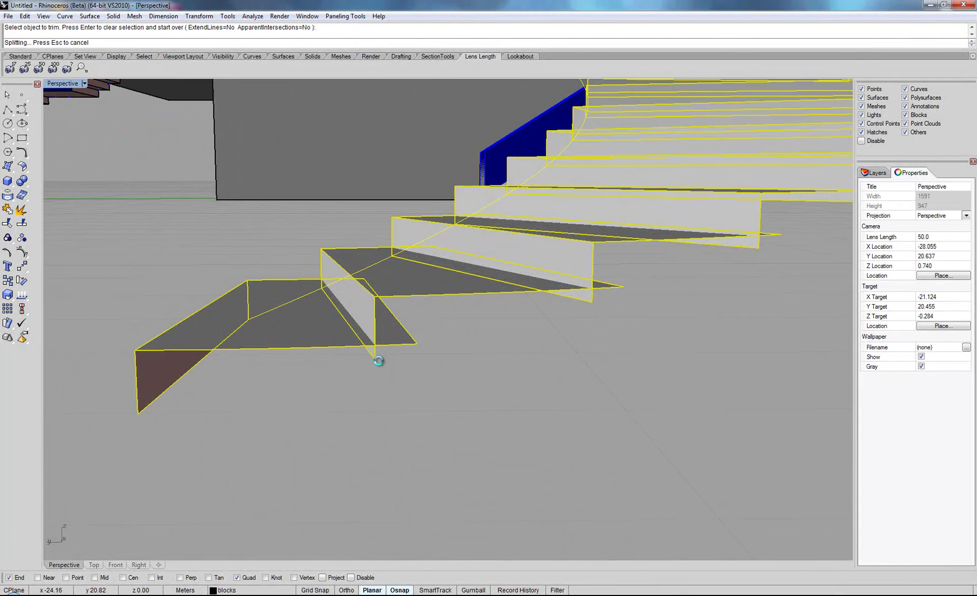
click(406, 343)
right_drag(487, 354, 448, 348)
click(390, 314)
click(364, 323)
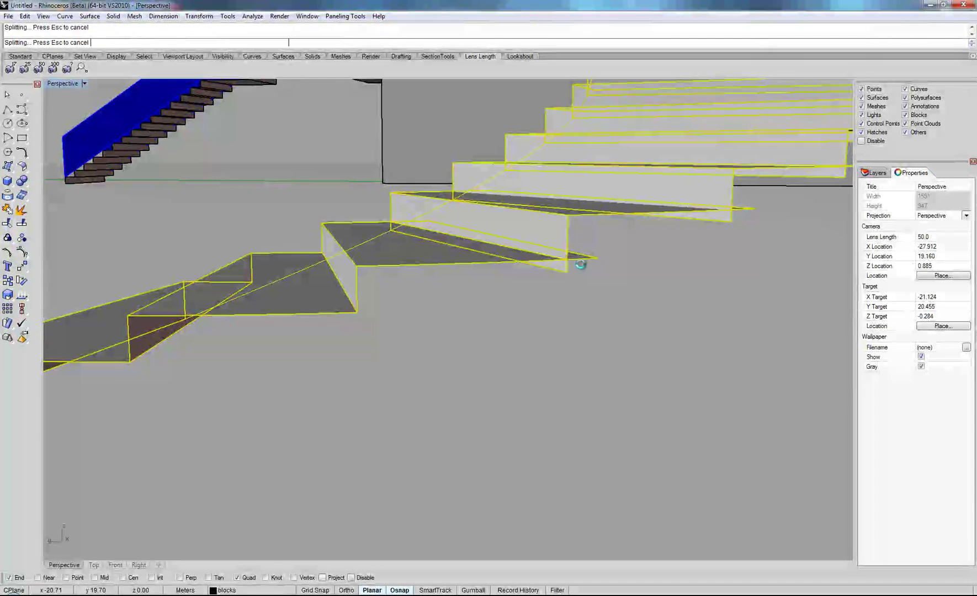
Continue trimming the protruding tread corners and riser strips from the following steps up the spiral
right_drag(584, 258, 538, 298)
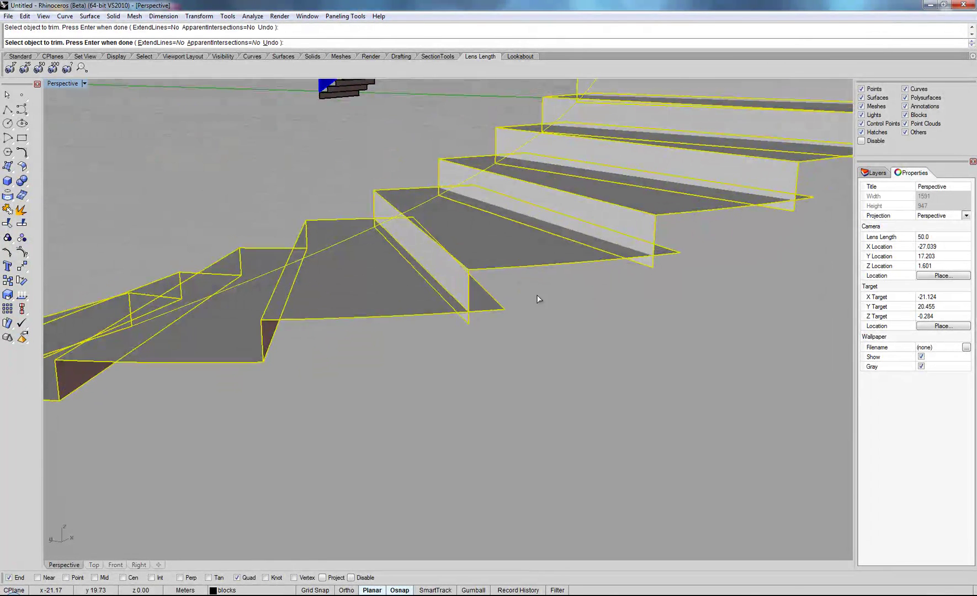
click(493, 312)
click(466, 321)
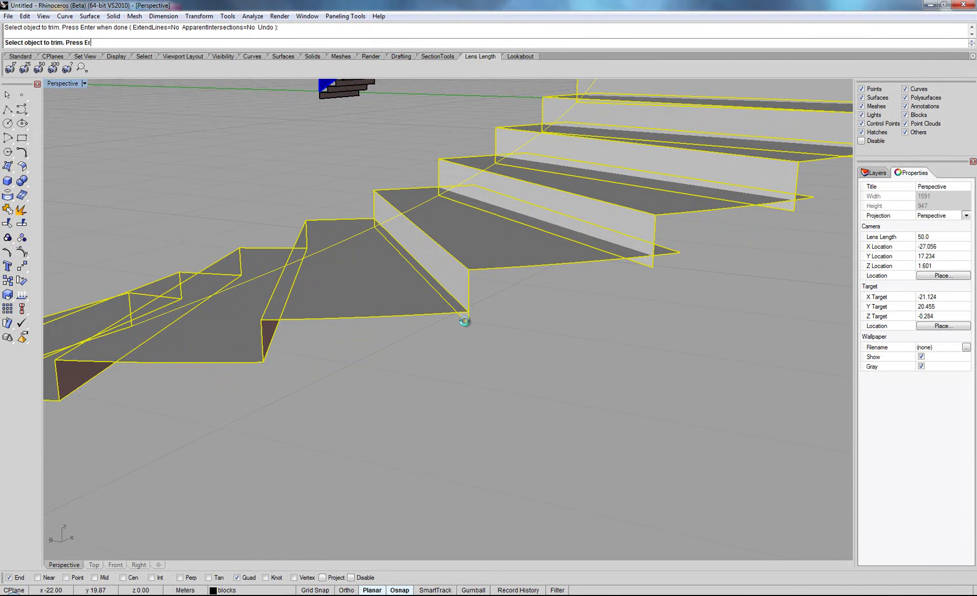
click(654, 266)
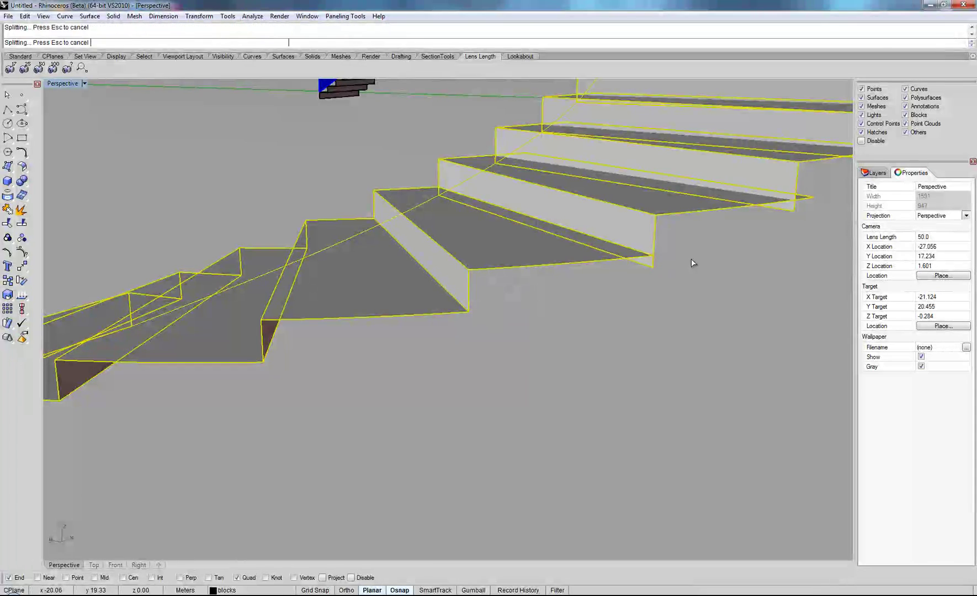
click(796, 208)
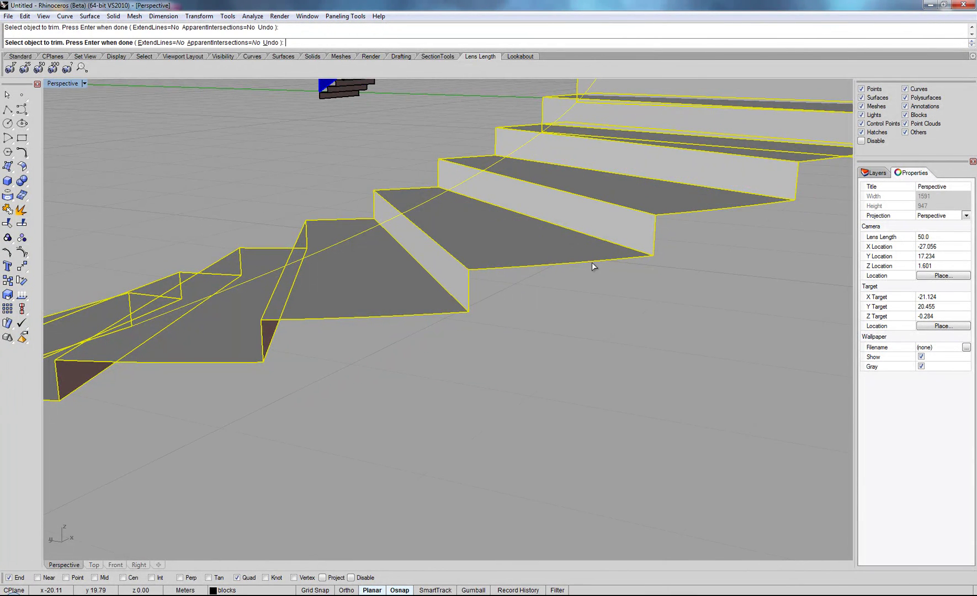
right_drag(591, 262, 696, 282)
scroll(520, 296, down, 8)
right_drag(521, 296, 570, 297)
shift+right_drag(581, 192, 586, 351)
scroll(586, 351, down, 2)
right_drag(586, 351, 554, 347)
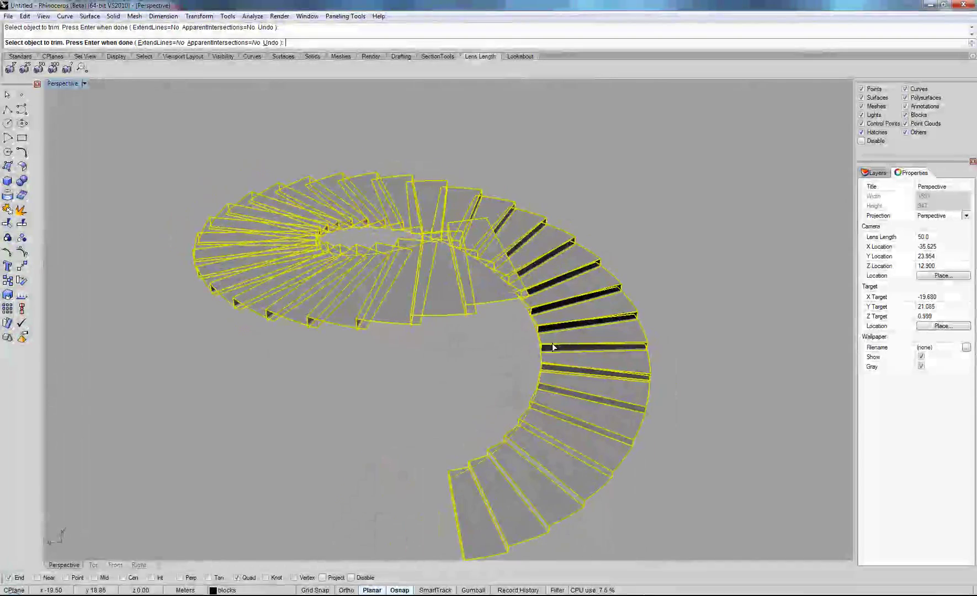